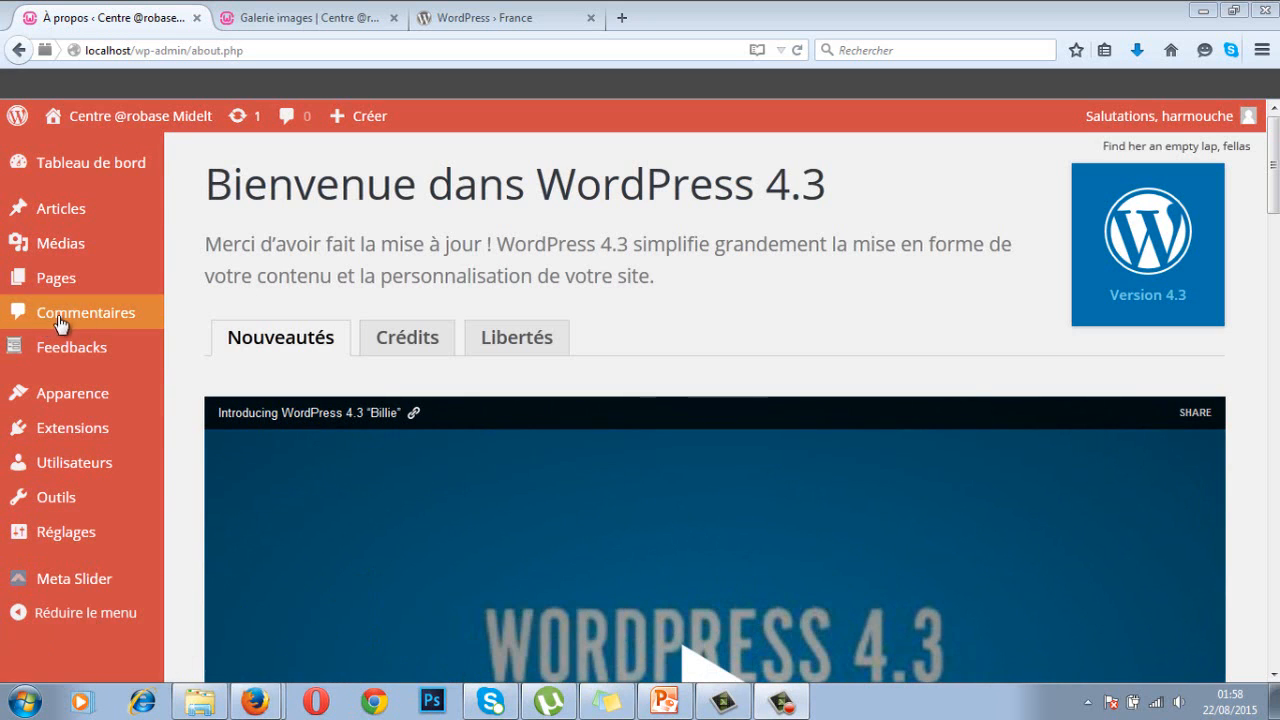
Step: Open the comments list and save the "merci bien" comment through quick edit with its text as it is
click(60, 315)
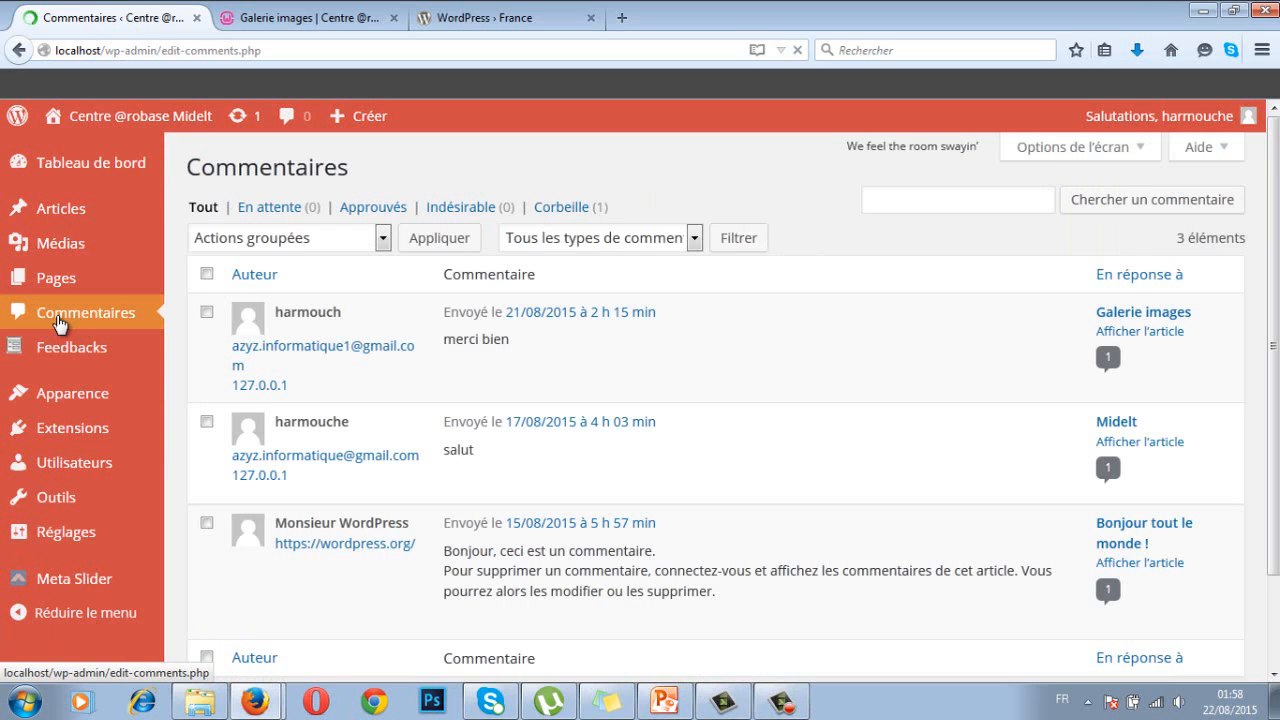
click(59, 319)
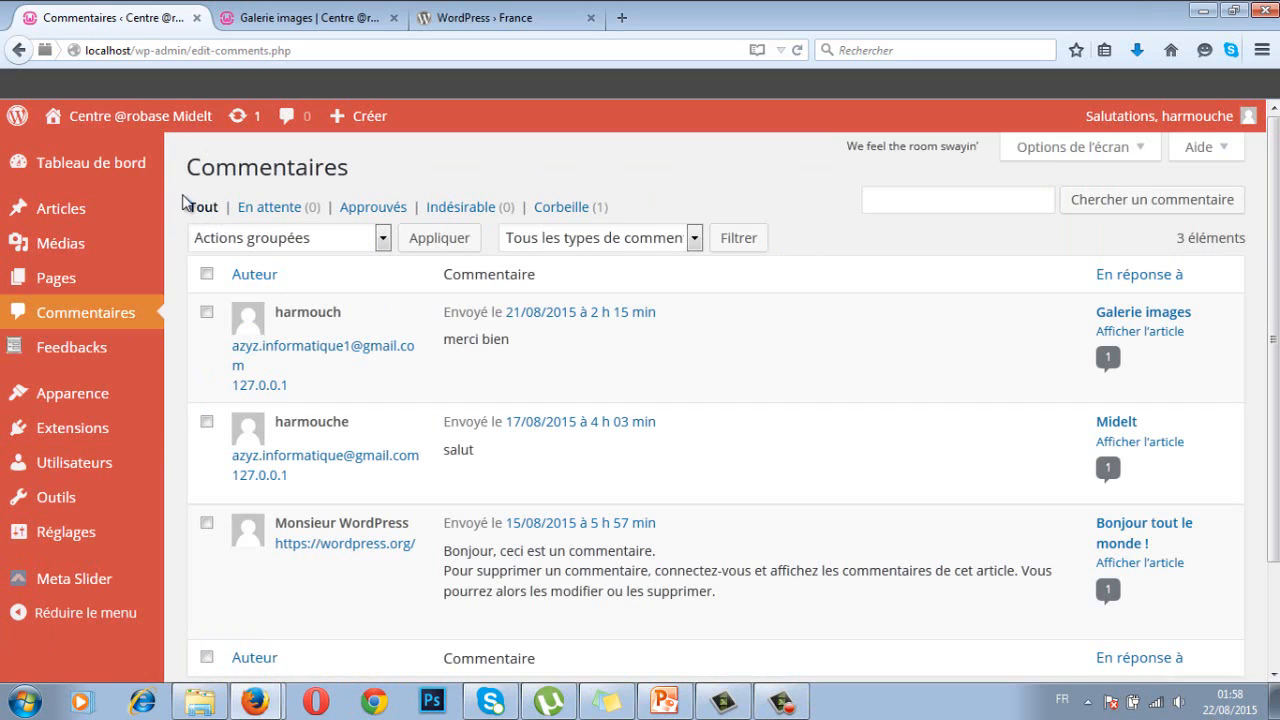
mouse_move(527, 377)
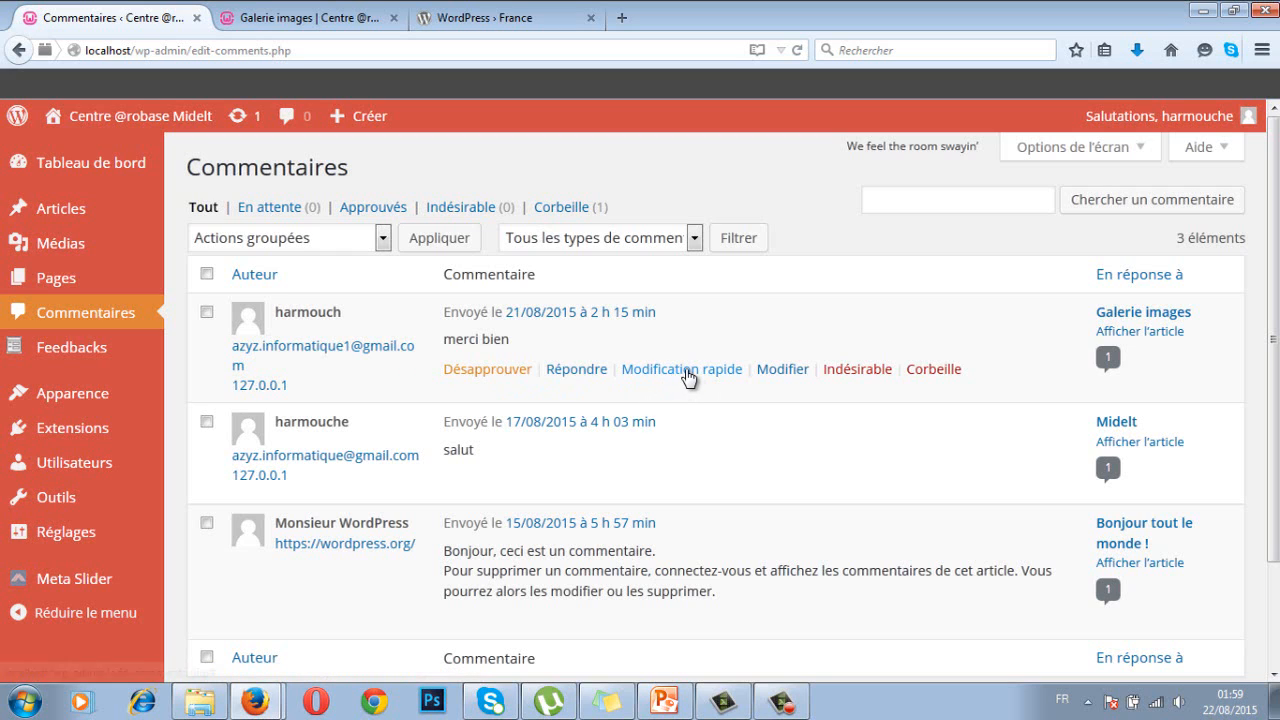
click(688, 372)
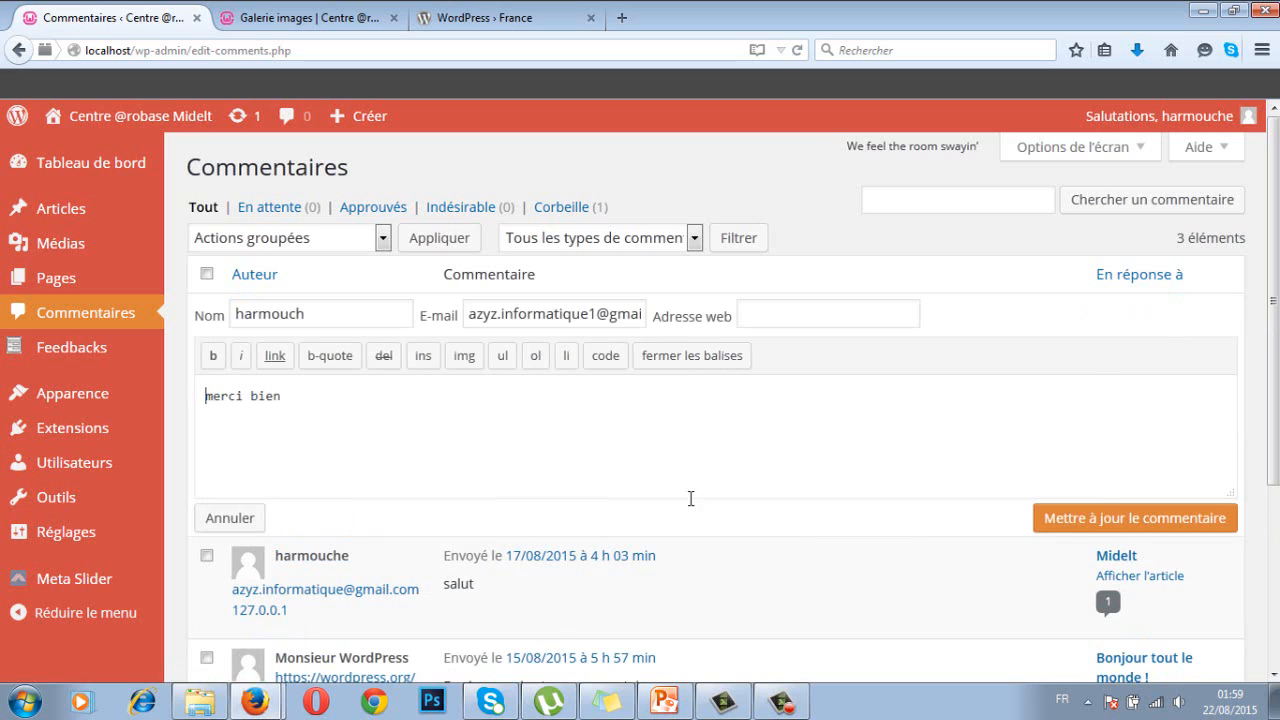
click(1100, 520)
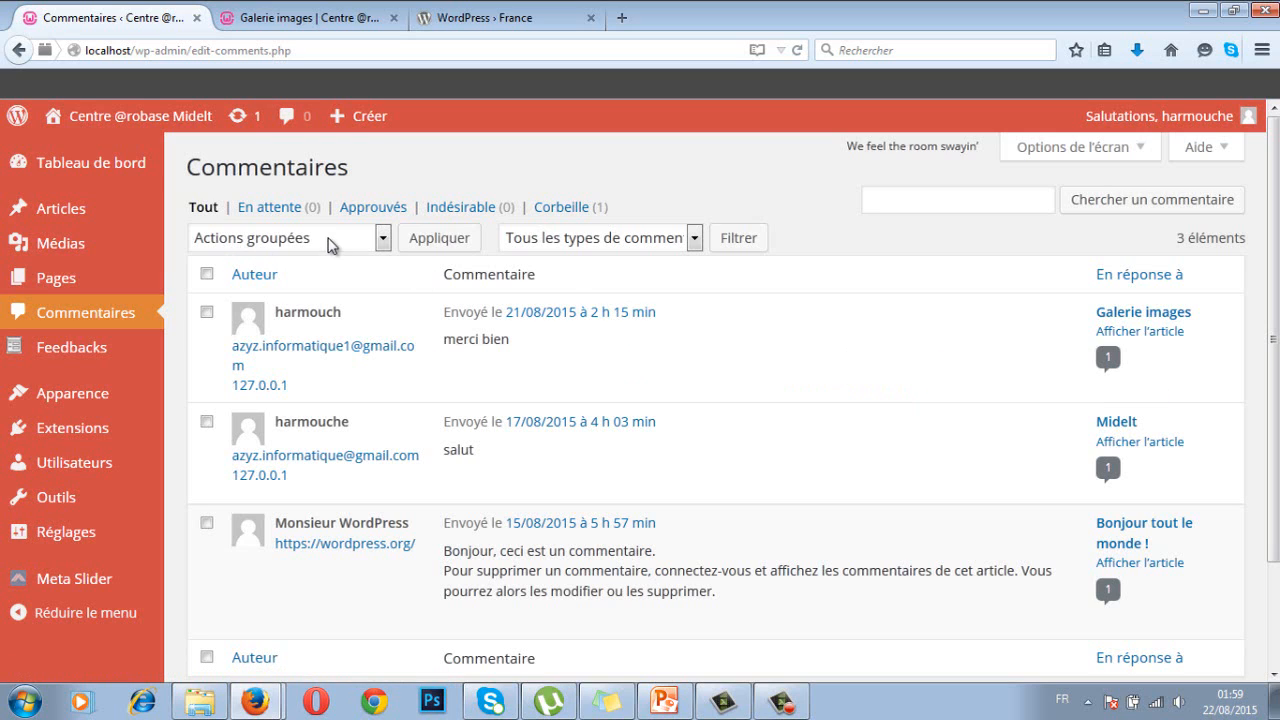
Step: Examine the comments list's bulk actions, screen options, comment type filter and the actions offered for each comment
click(331, 246)
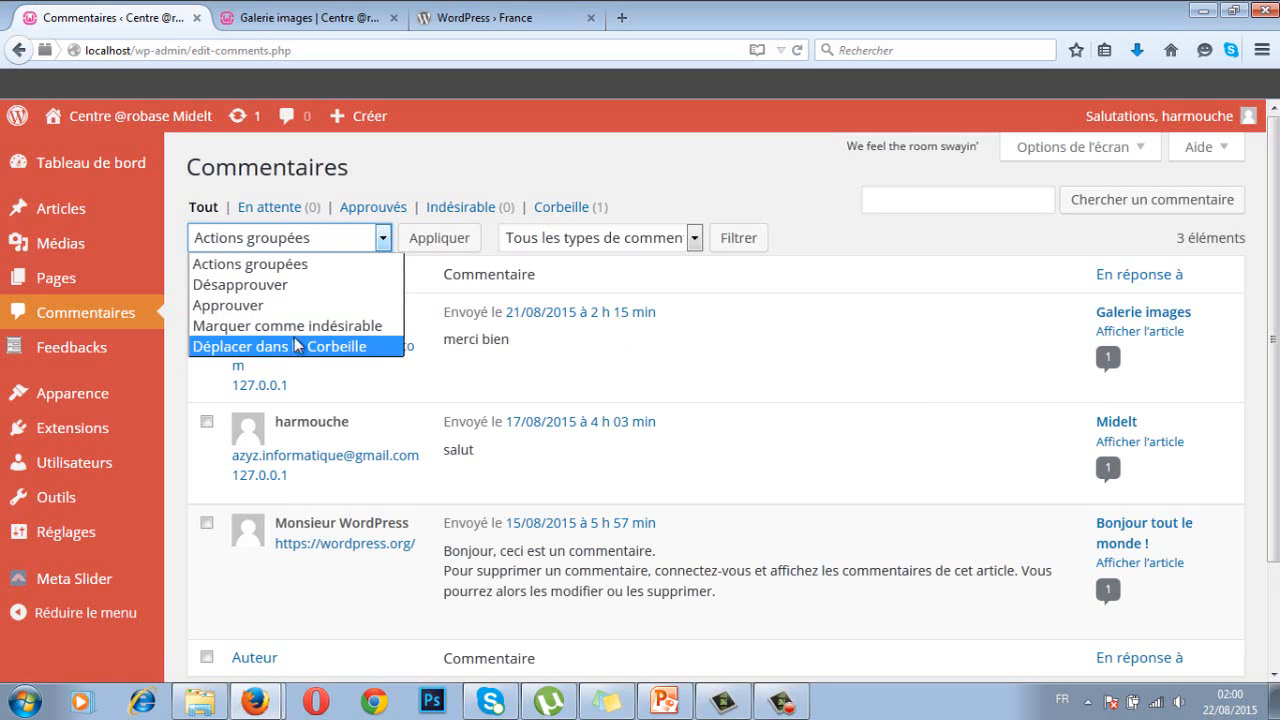
click(180, 243)
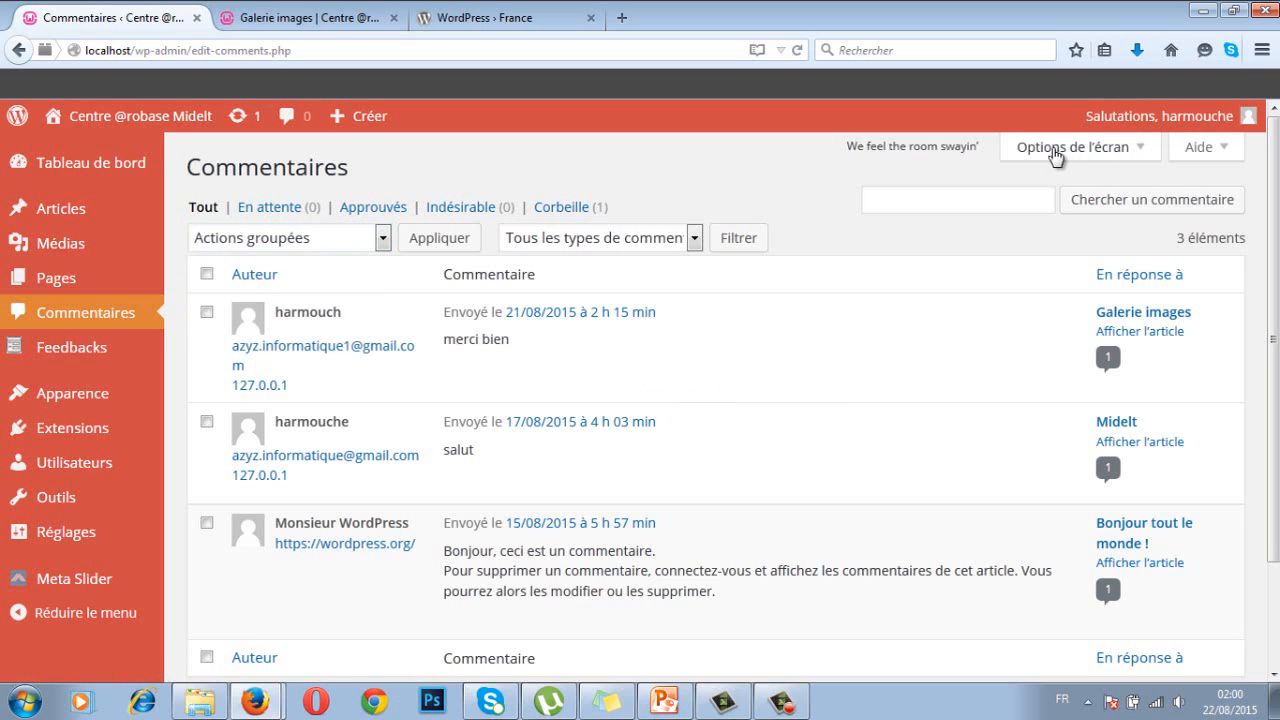
click(1136, 154)
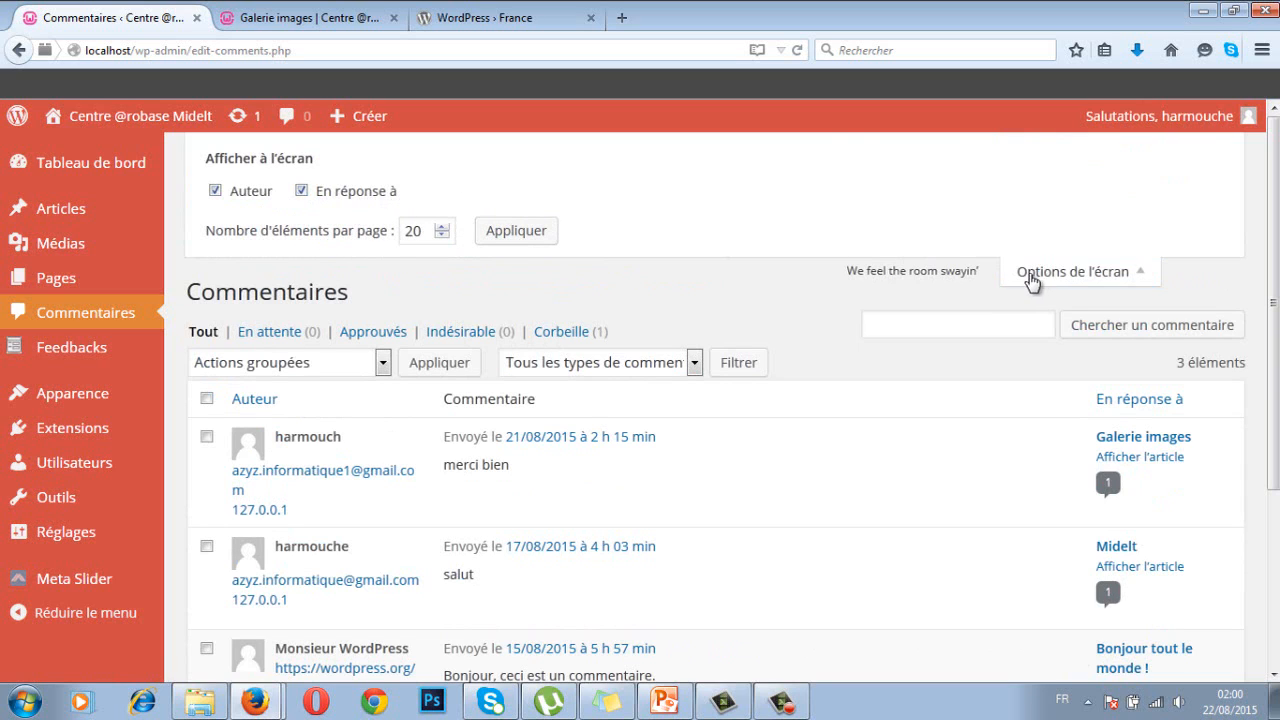
click(1045, 271)
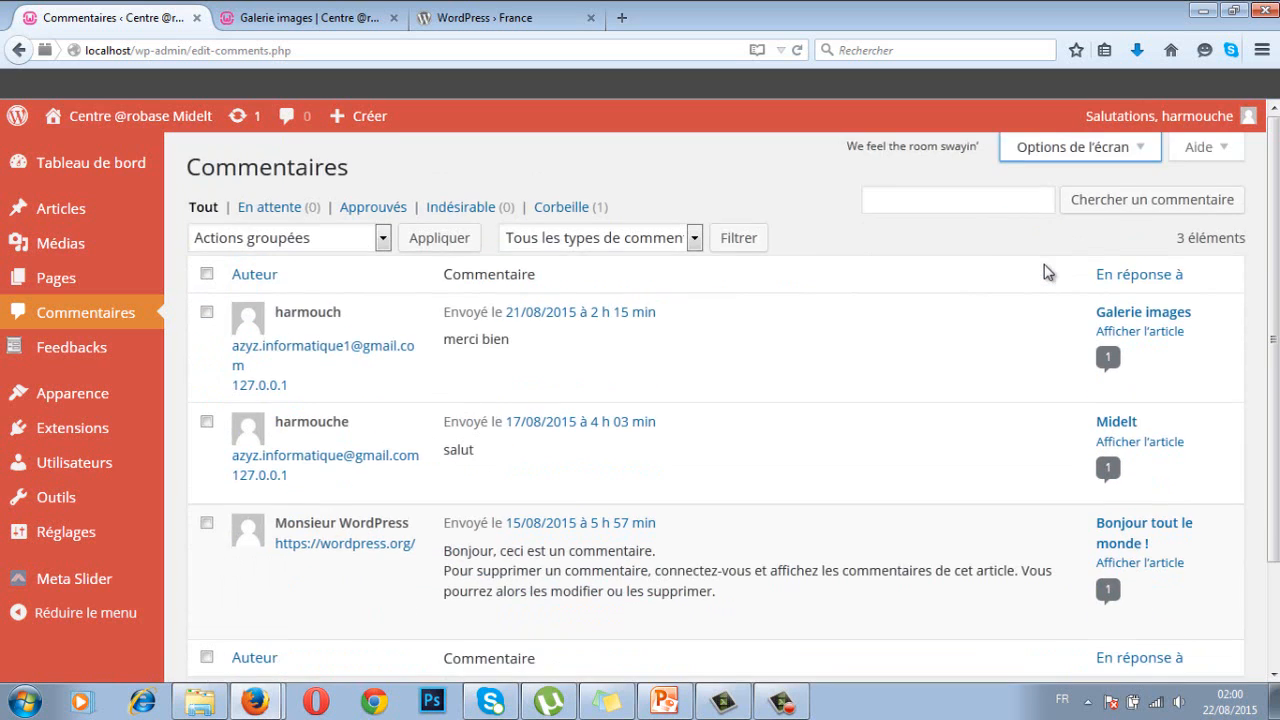
click(691, 240)
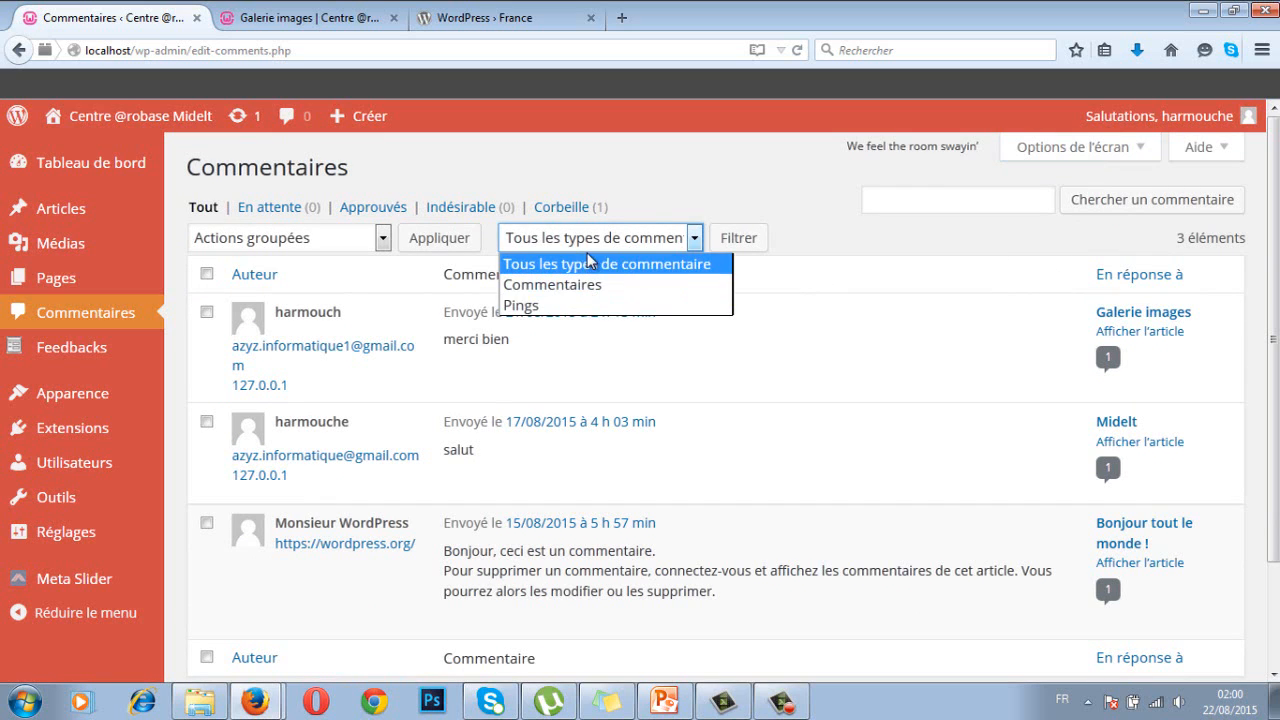
click(810, 247)
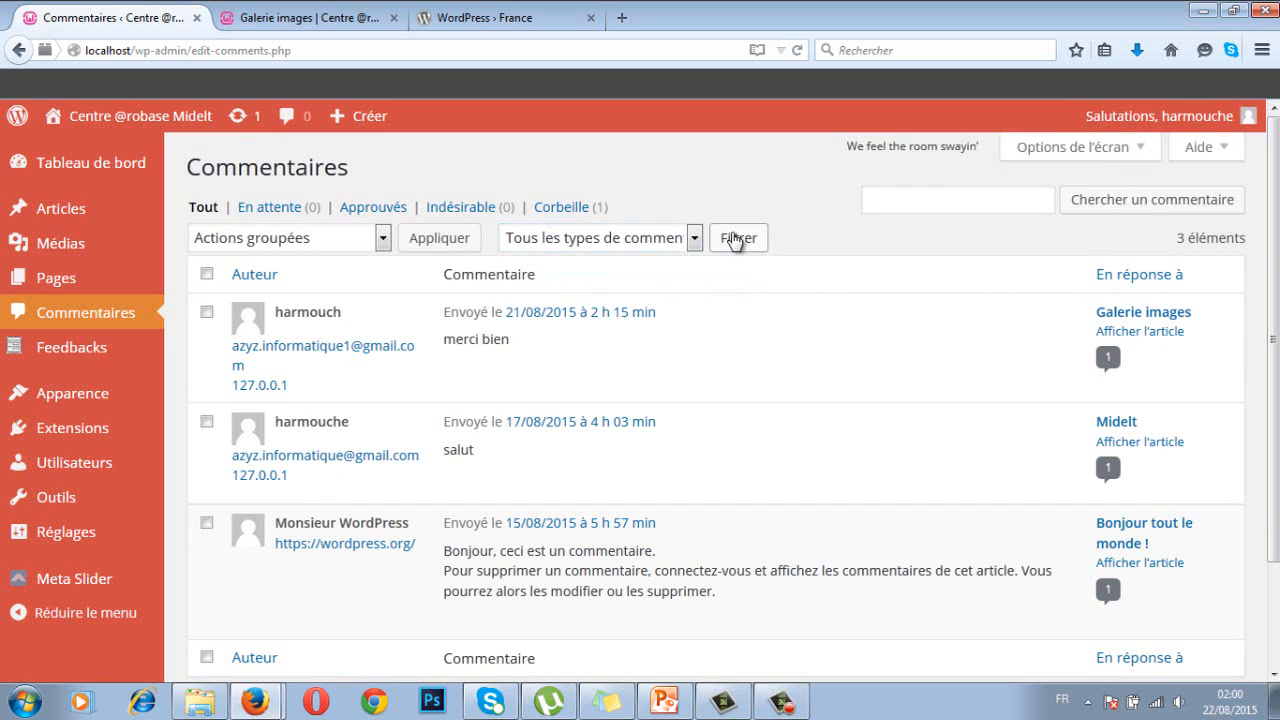
scroll(1277, 275, down, 1)
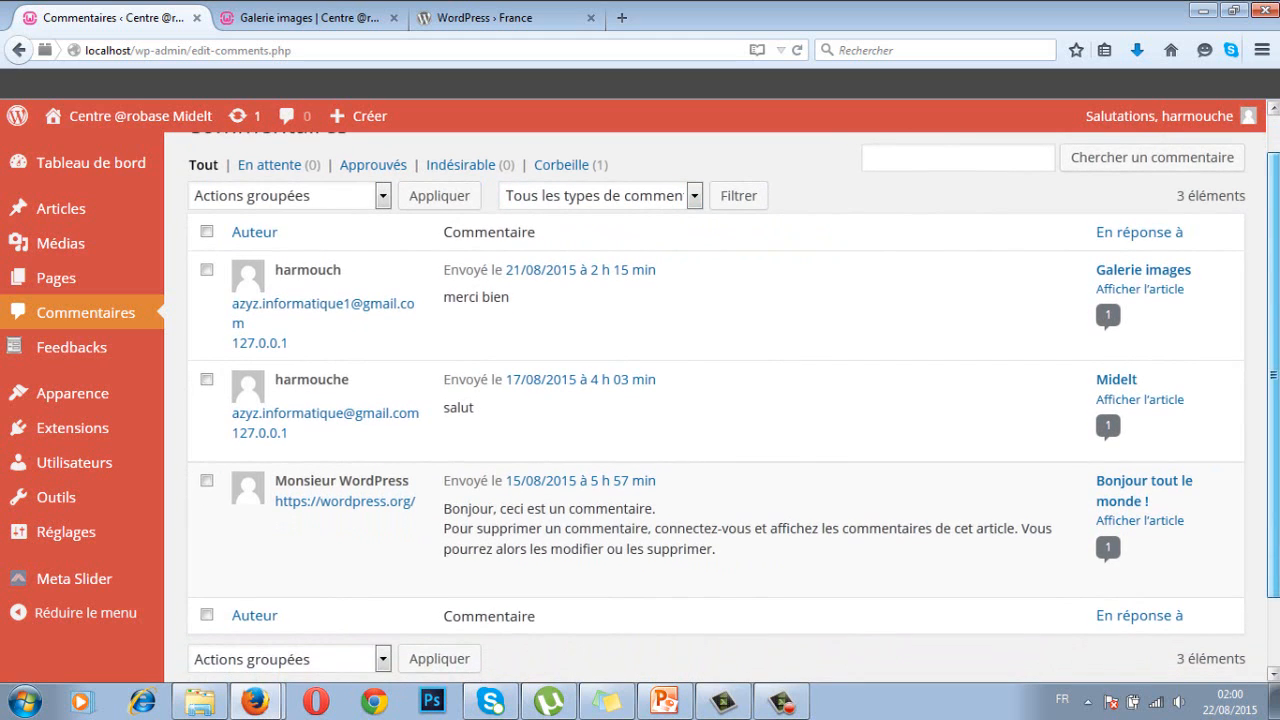
mouse_move(662, 415)
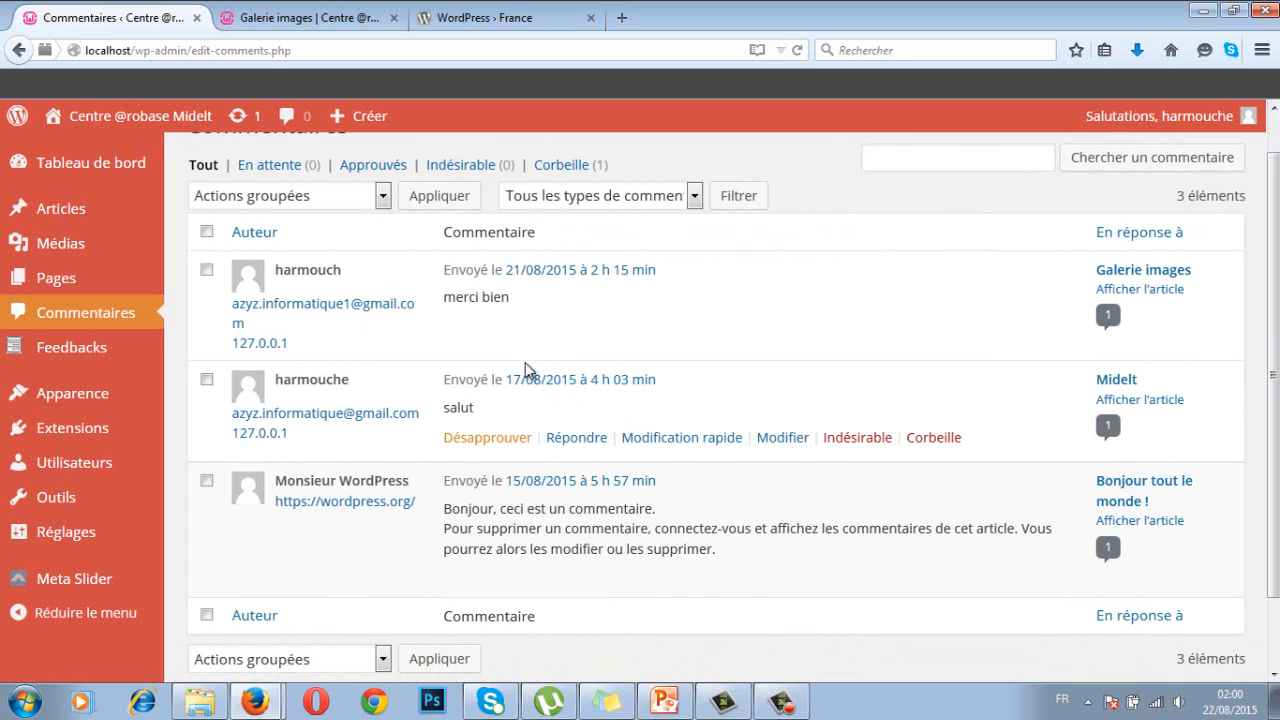
mouse_move(497, 357)
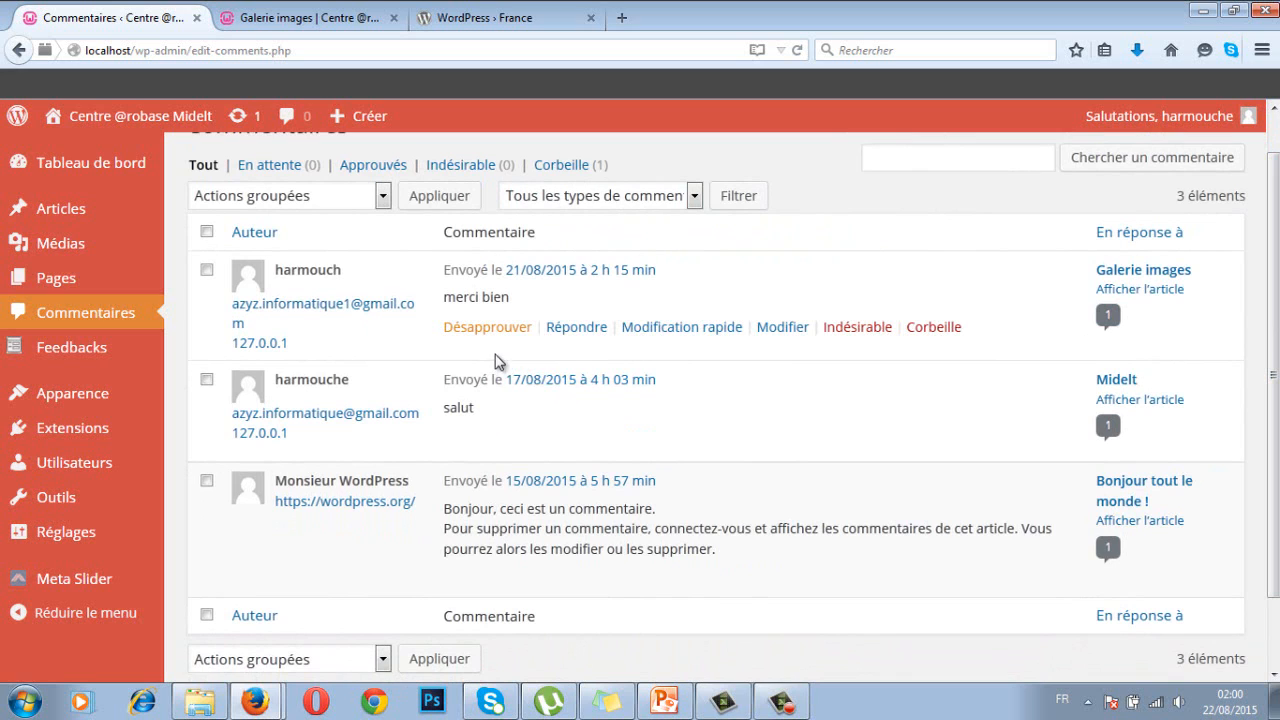
Step: Start a new article and title it "commentaires"
click(80, 213)
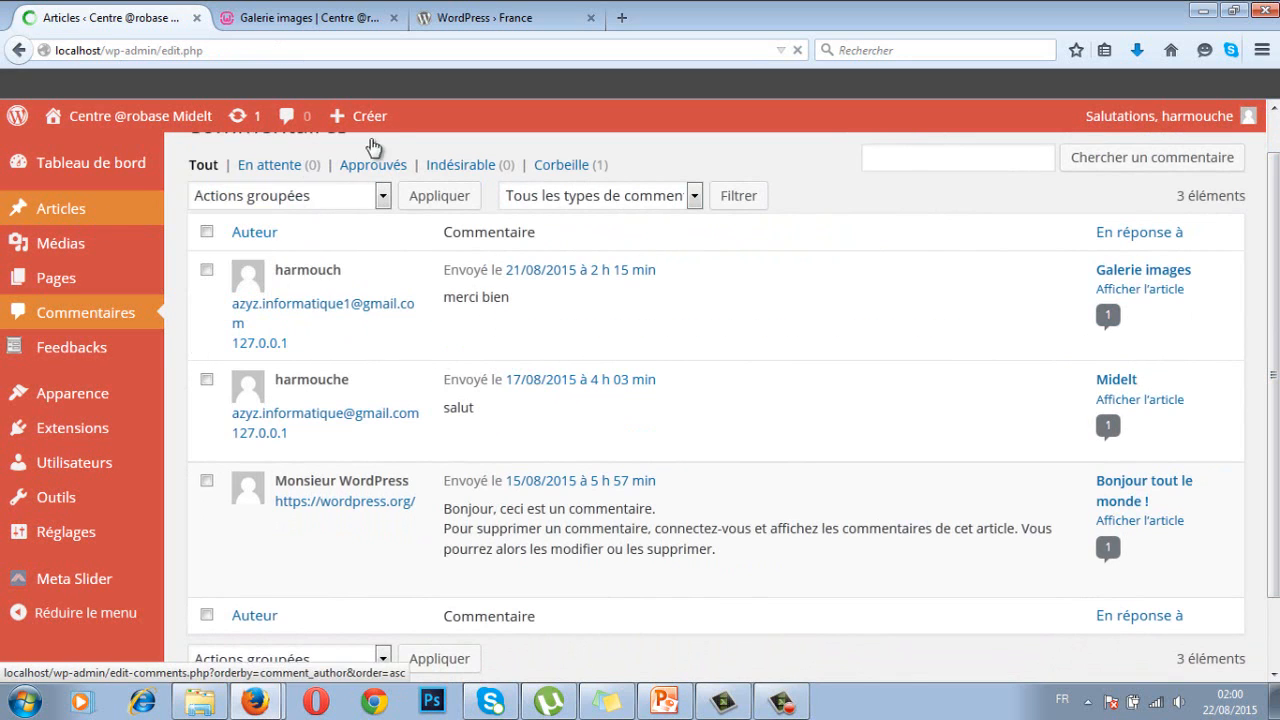
click(306, 168)
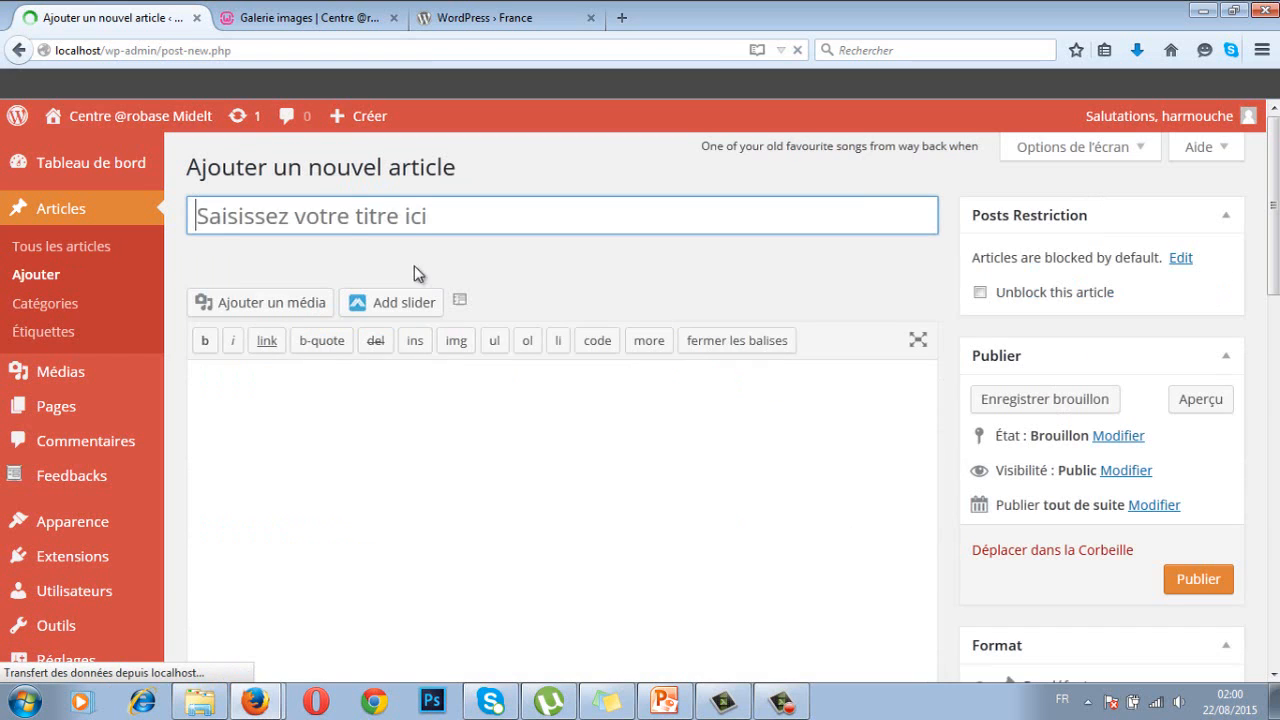
click(329, 222)
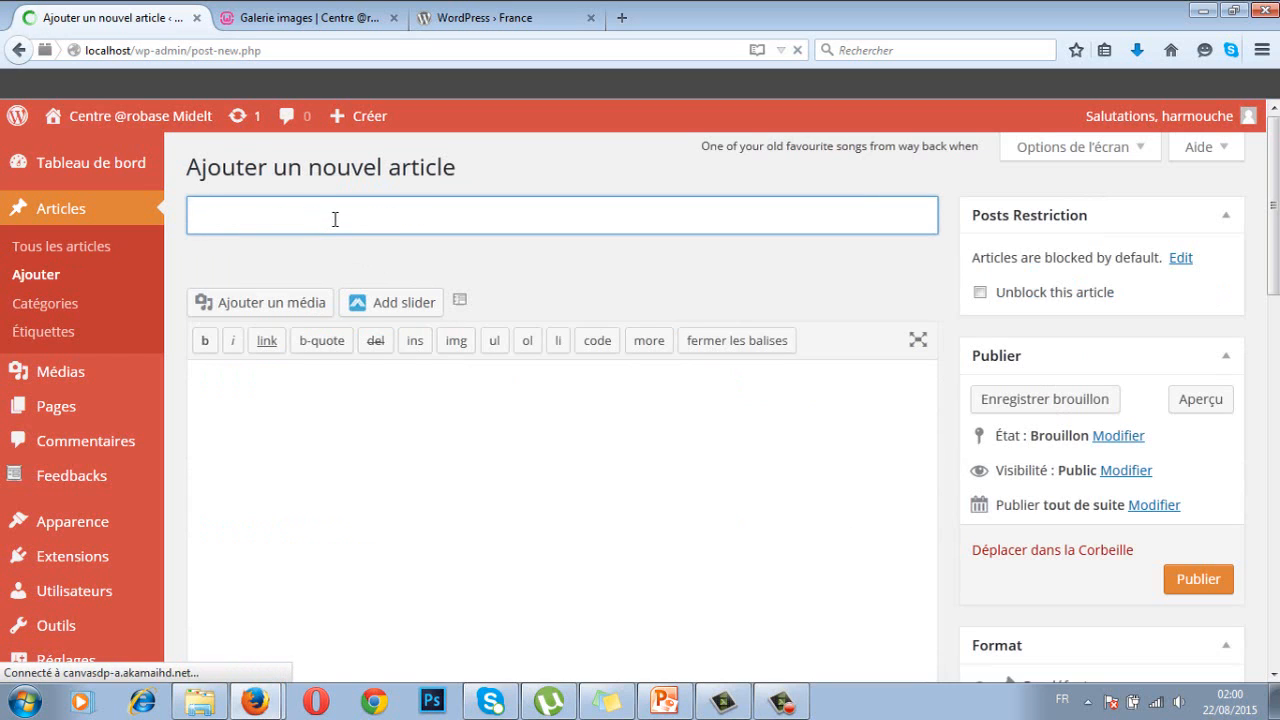
text(commentaires)
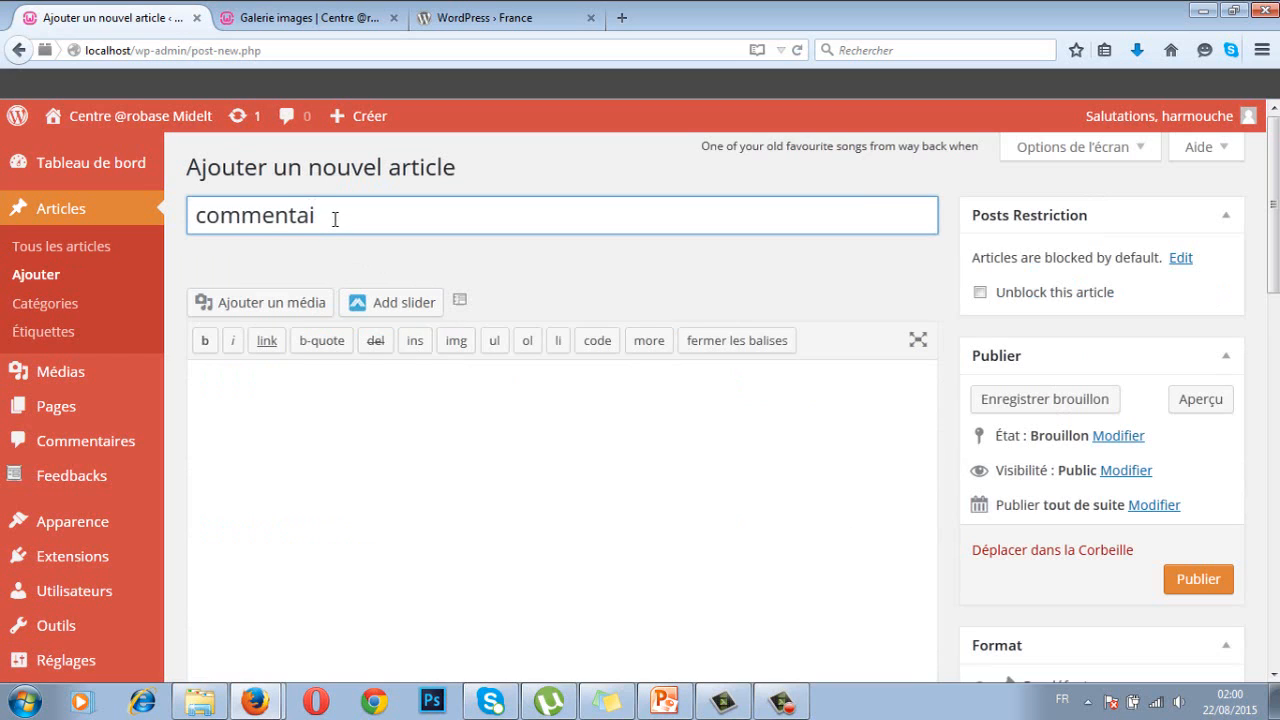
click(349, 430)
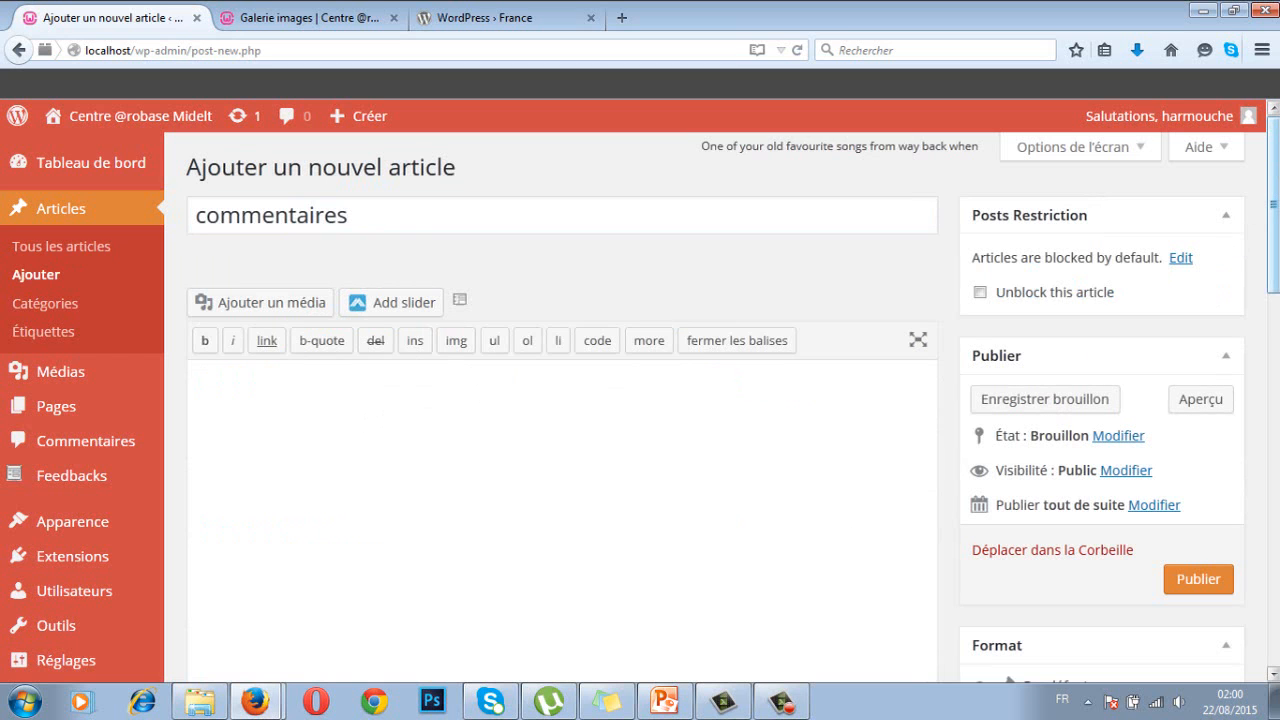
Step: Expand the new article's Discussion section and review its comment and trackback options
drag(1278, 150, 1276, 279)
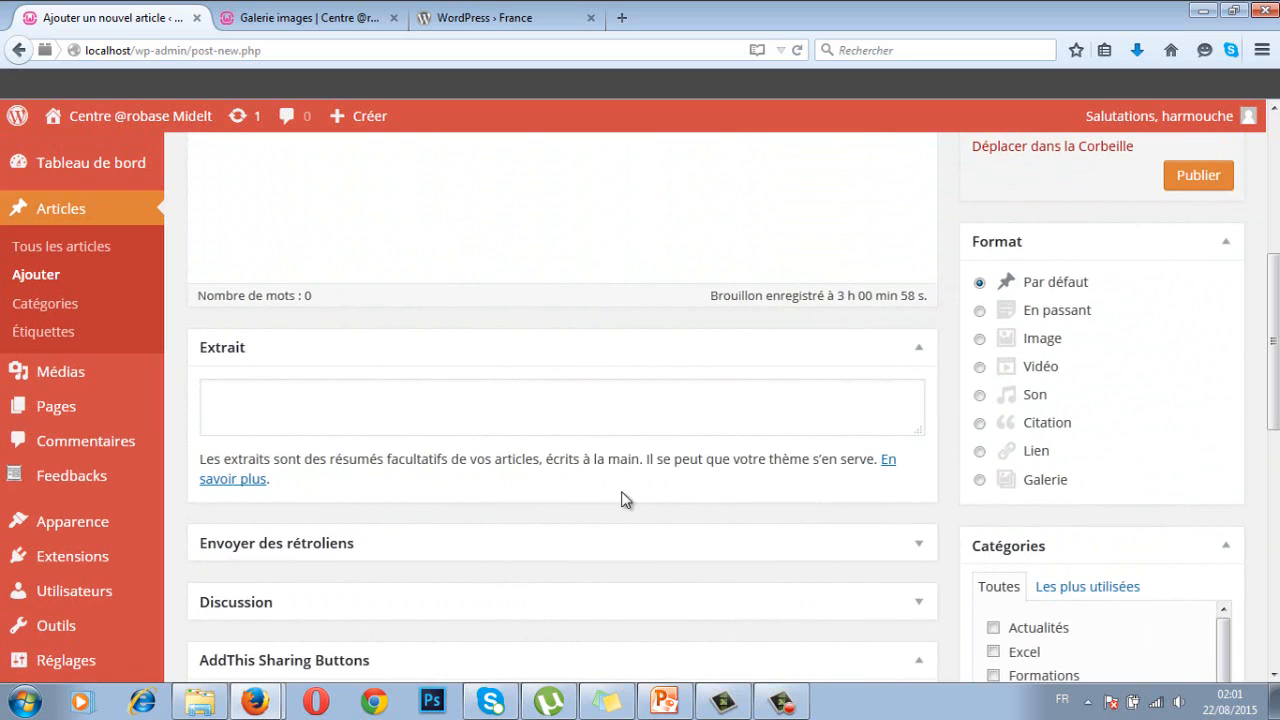
click(919, 603)
drag(1273, 277, 1273, 355)
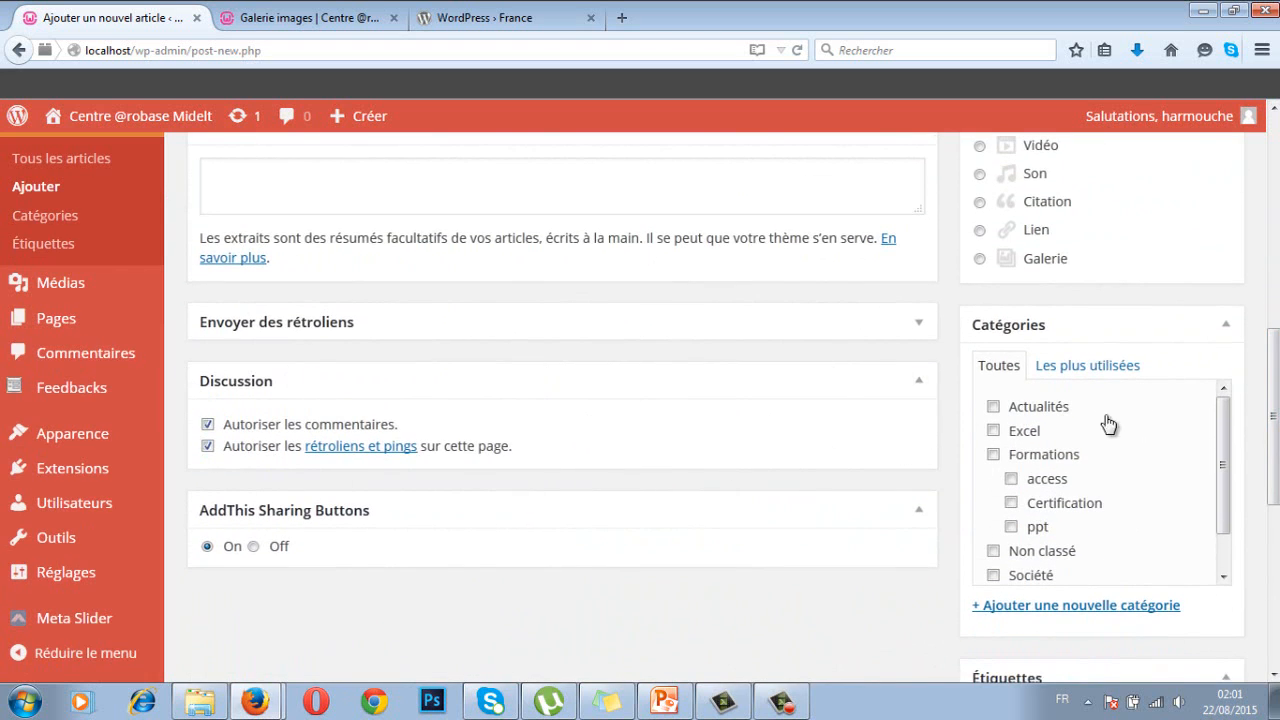
drag(1276, 444, 1275, 205)
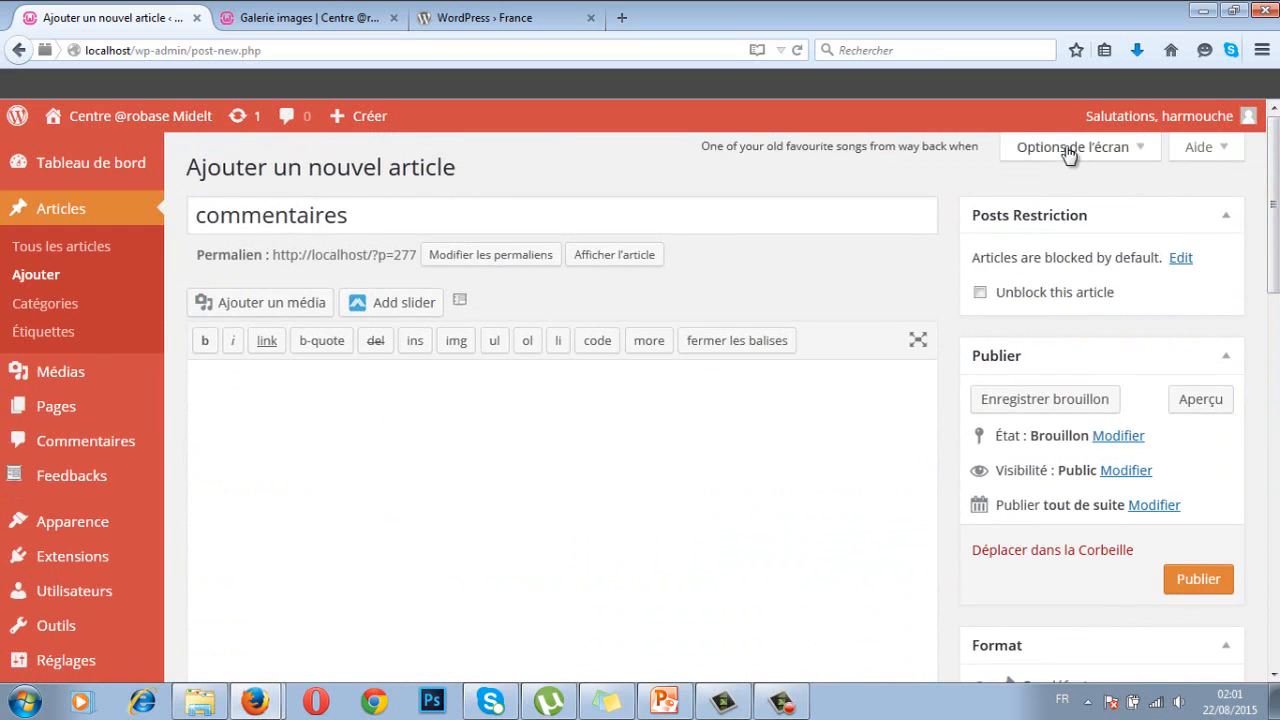
Step: Check the Discussion entry in the article's screen options and publish the article with comments allowed
click(1036, 146)
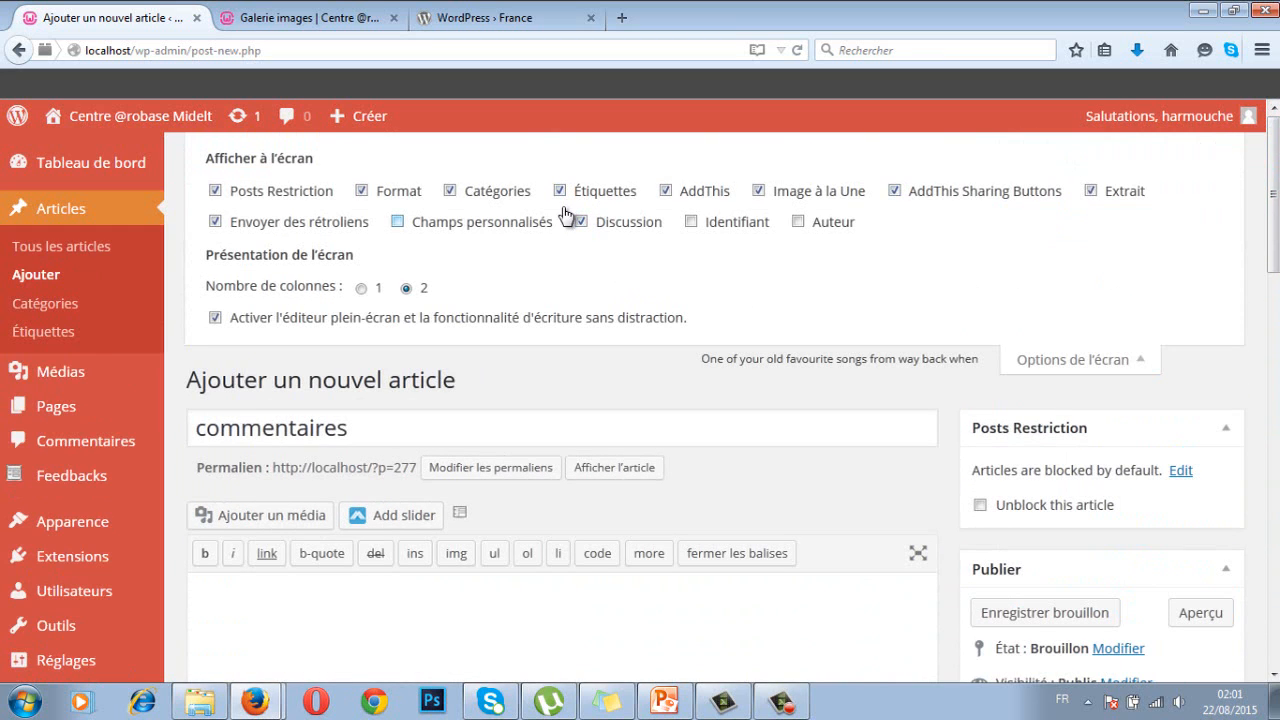
click(1075, 359)
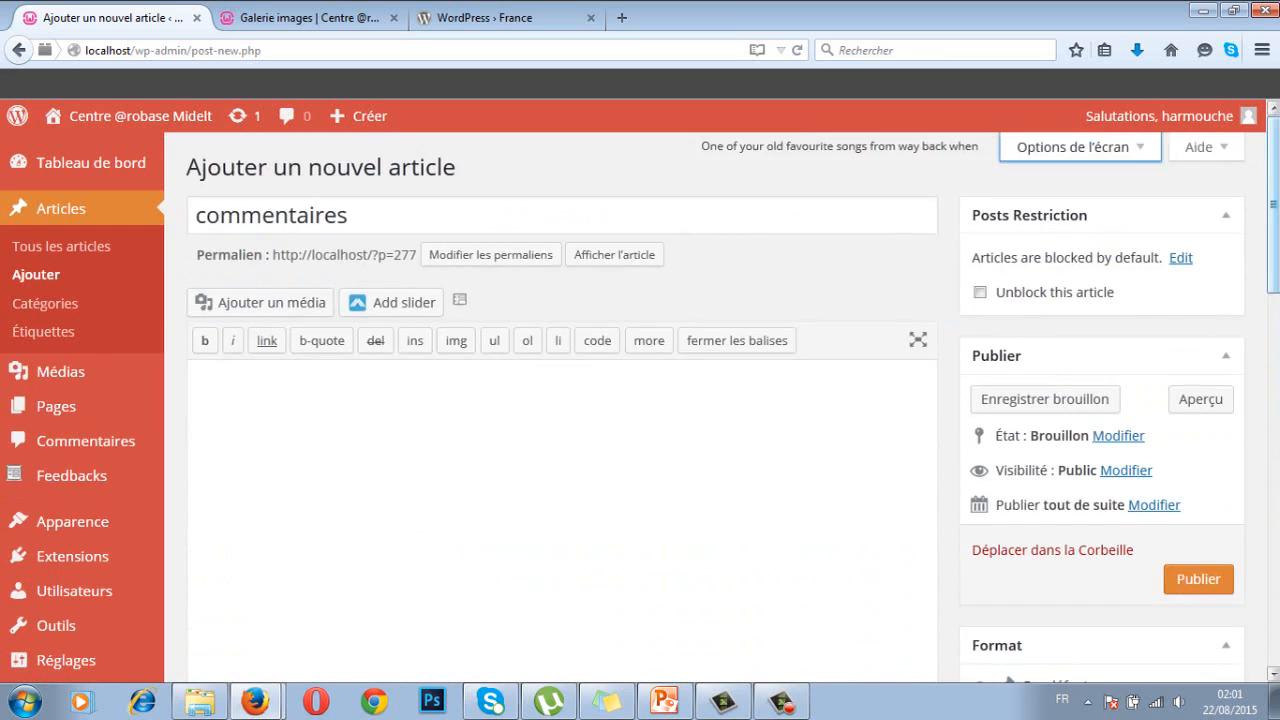
scroll(1276, 170, down, 15)
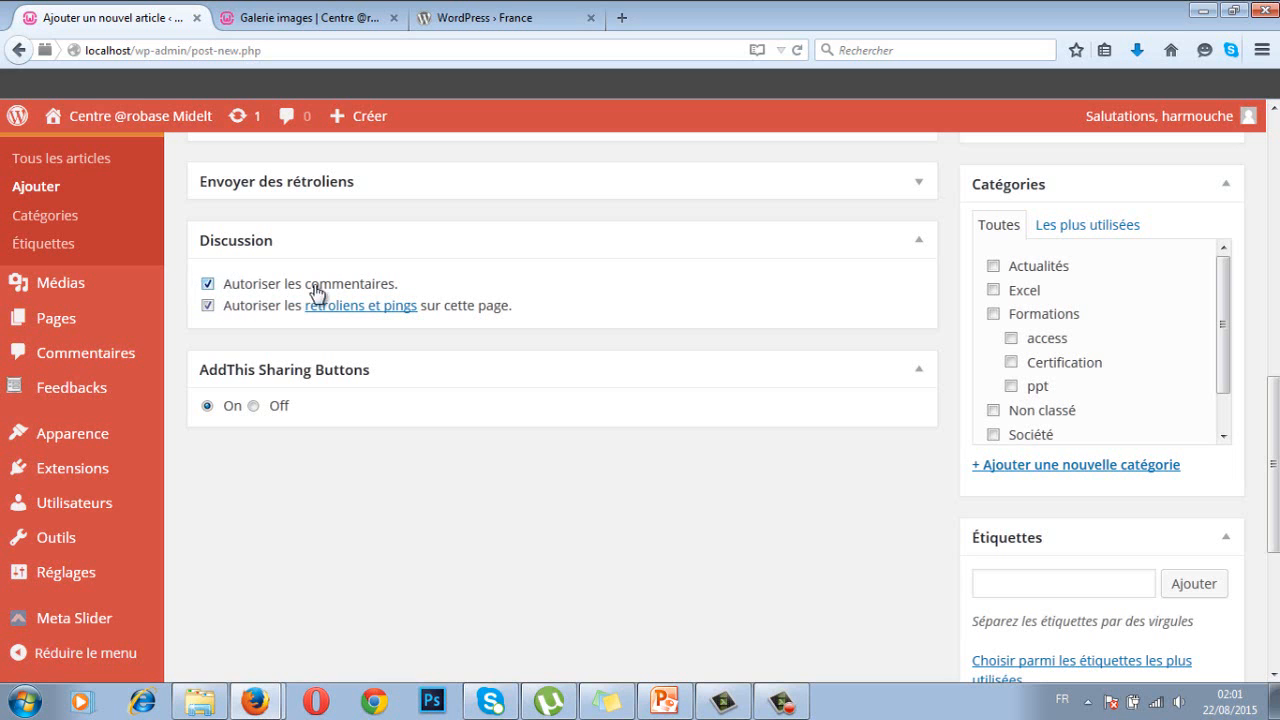
drag(1274, 475, 1274, 210)
click(1218, 580)
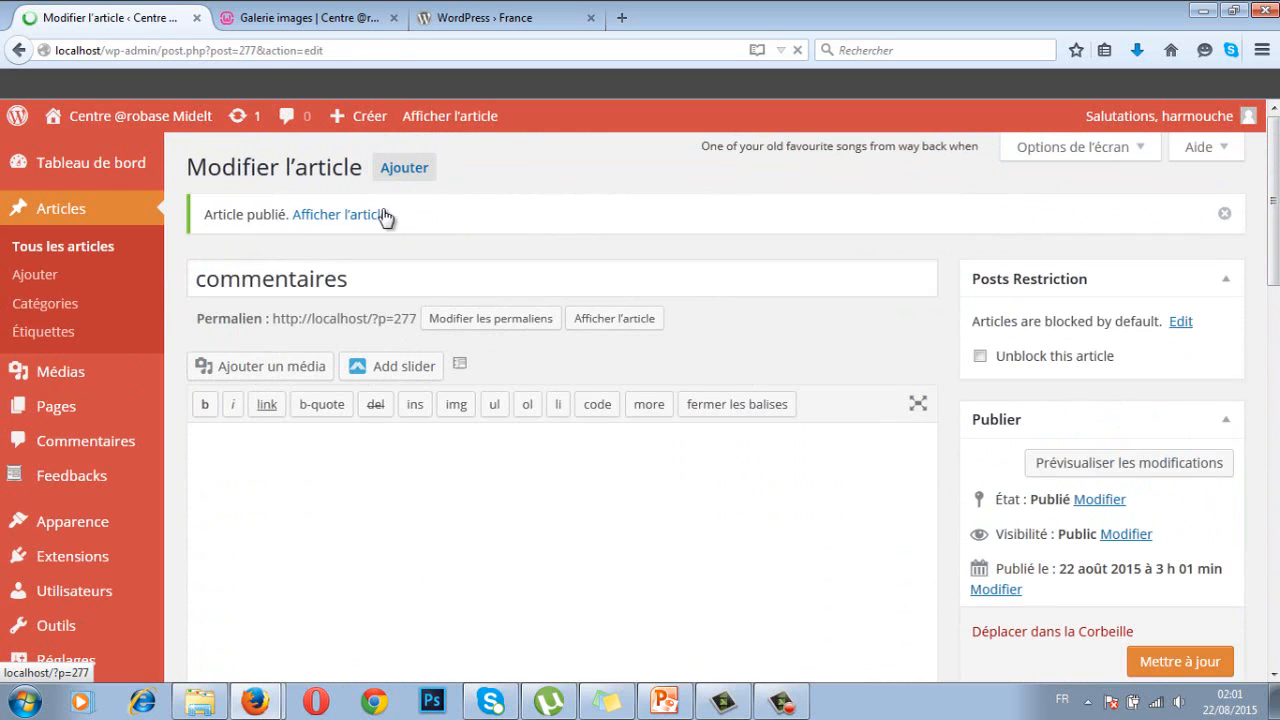
Step: Open the published "commentaires" article in a new browser tab and switch to it
right_click(346, 216)
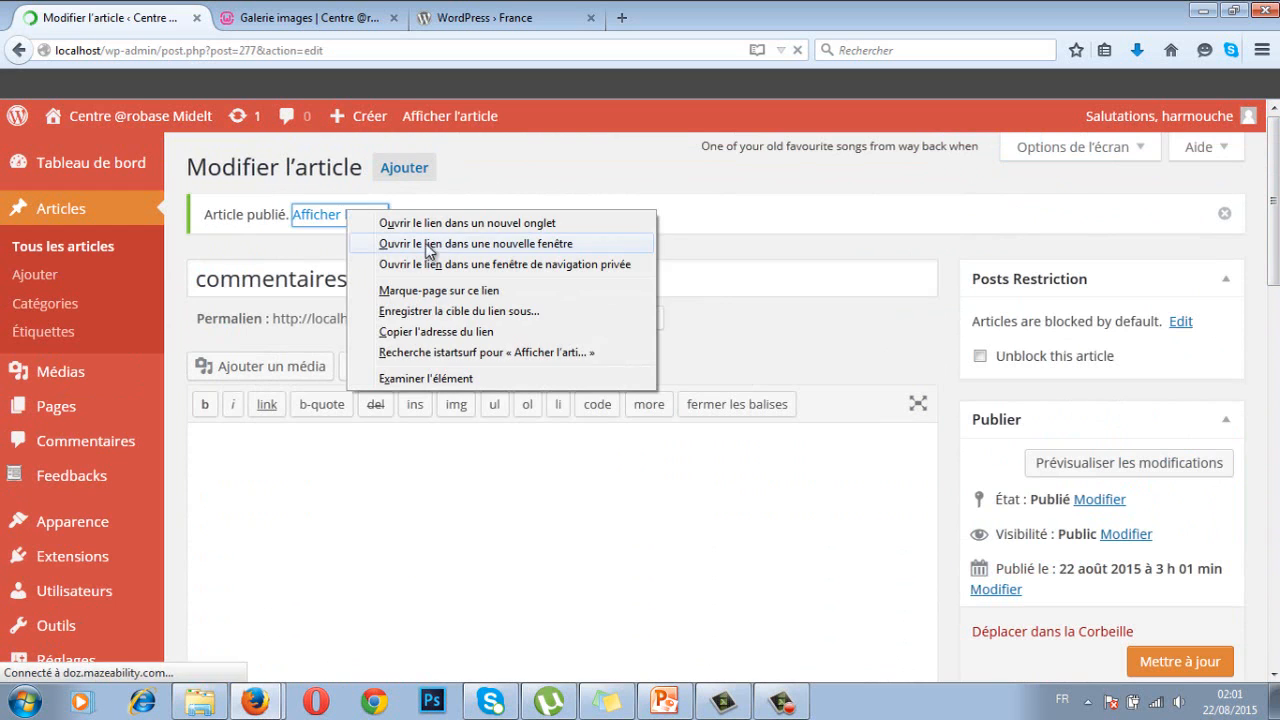
click(420, 218)
click(325, 22)
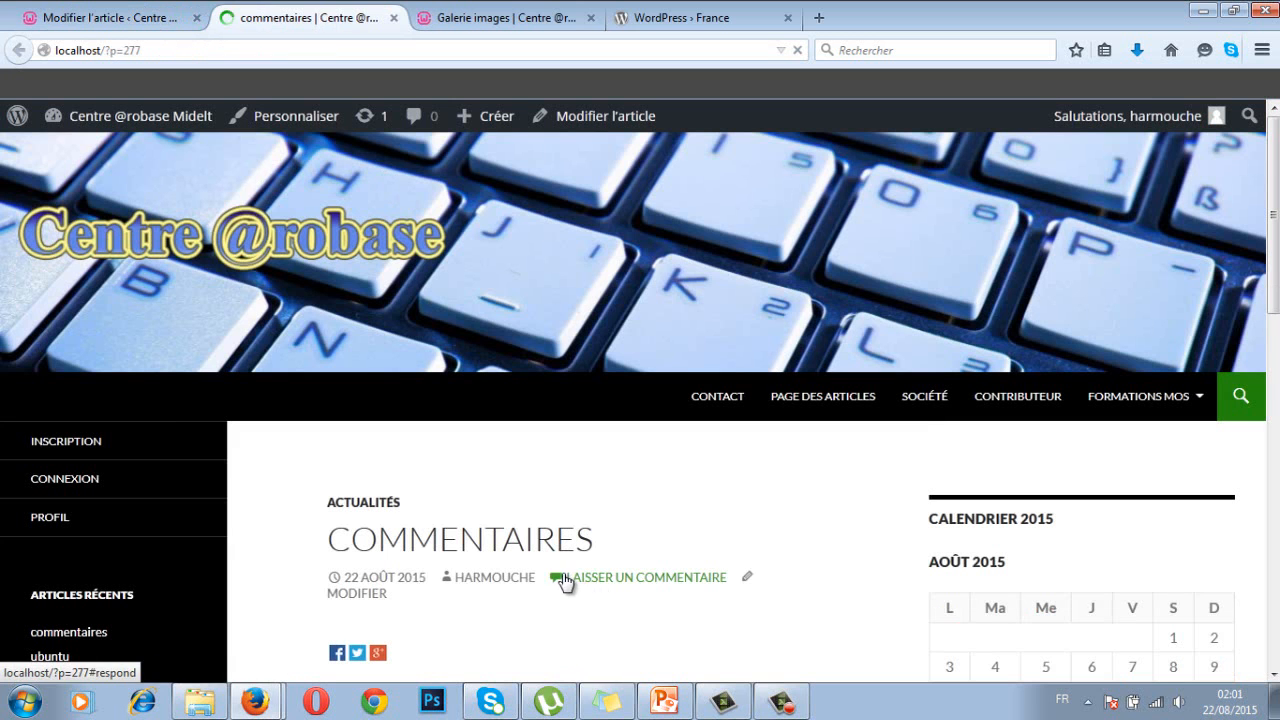
Step: Post the comment "text" on the published "commentaires" article
scroll(371, 494, down, 2)
scroll(466, 494, down, 4)
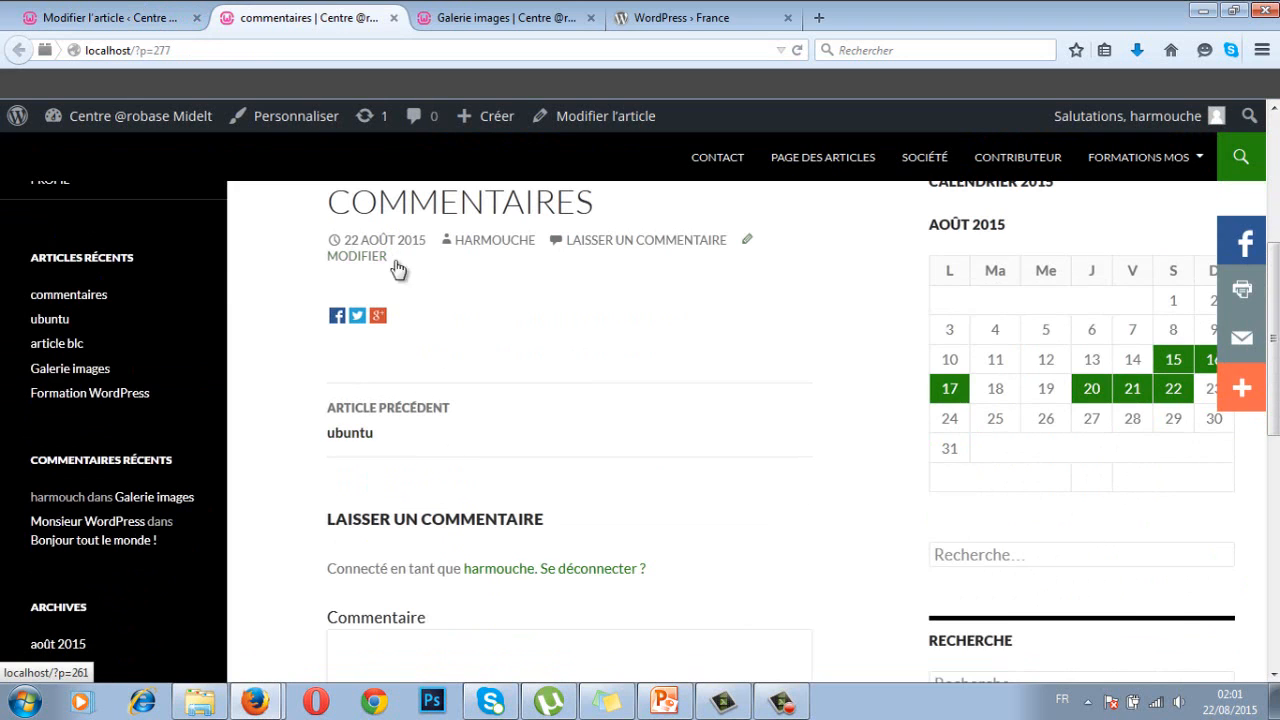
scroll(443, 443, down, 4)
scroll(444, 437, down, 2)
click(401, 363)
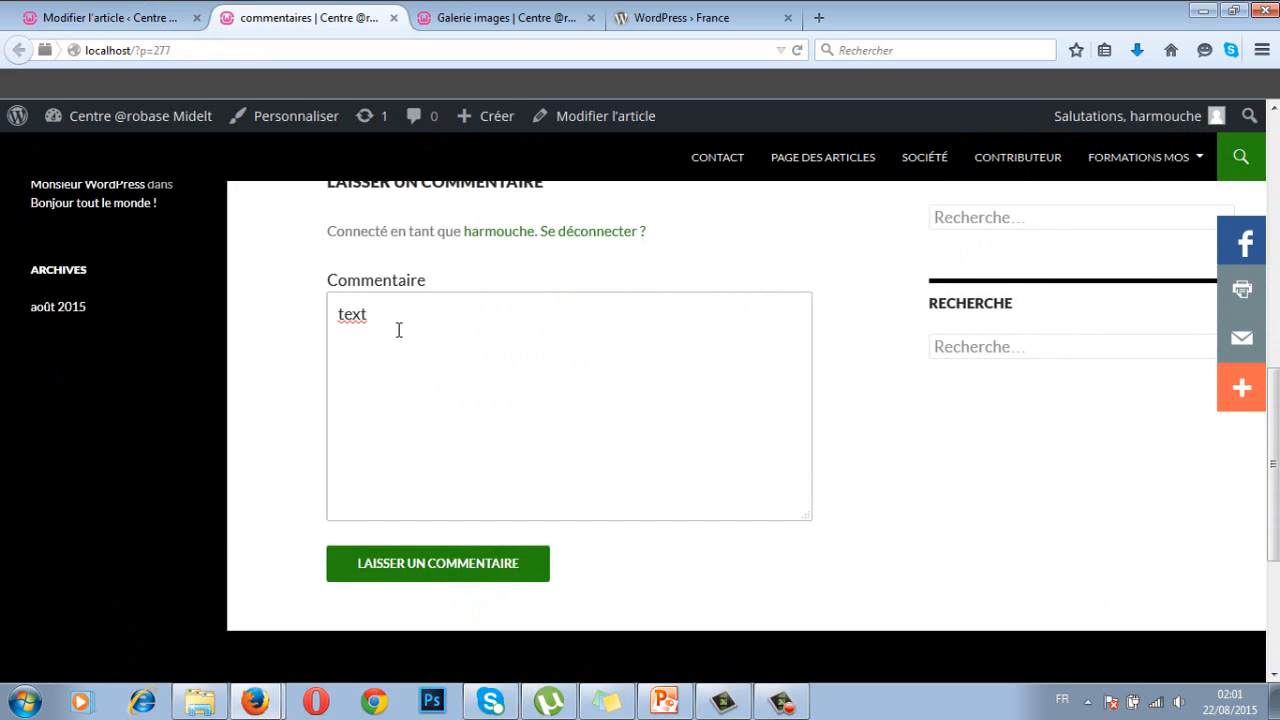
click(408, 572)
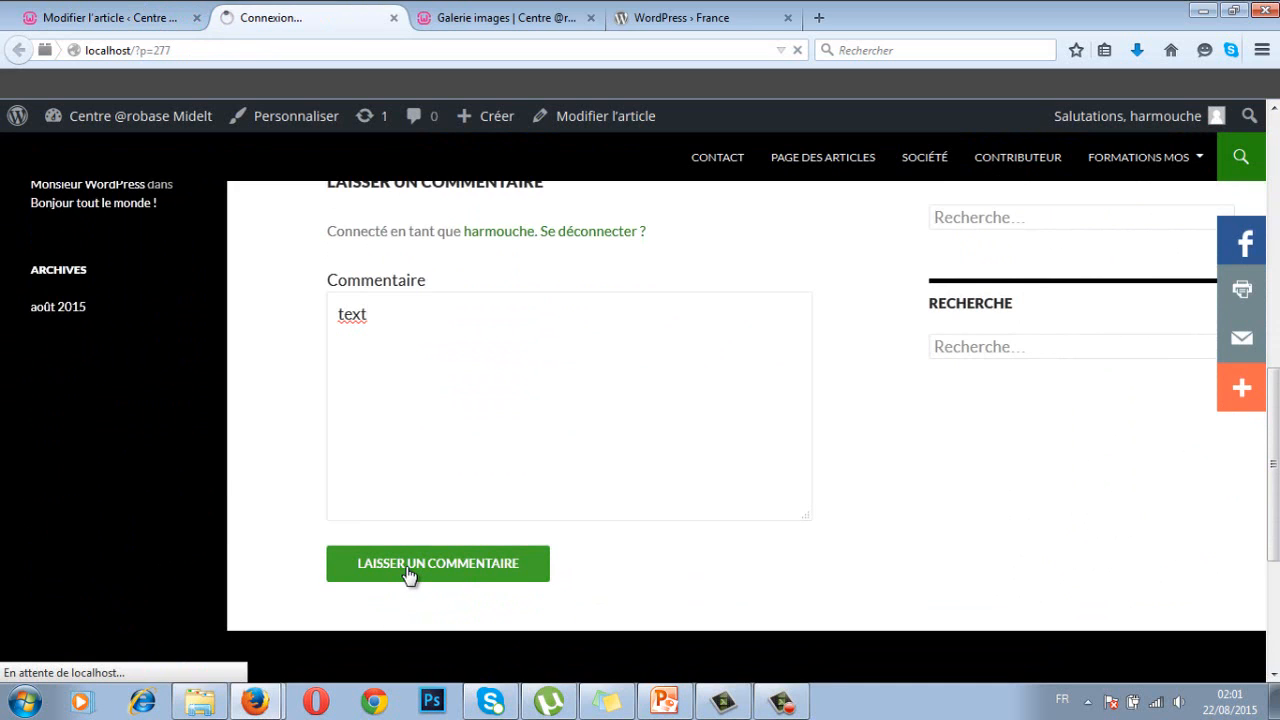
Step: Return to editing the "commentaires" article, disallow comments in its Discussion section and update the article
click(128, 20)
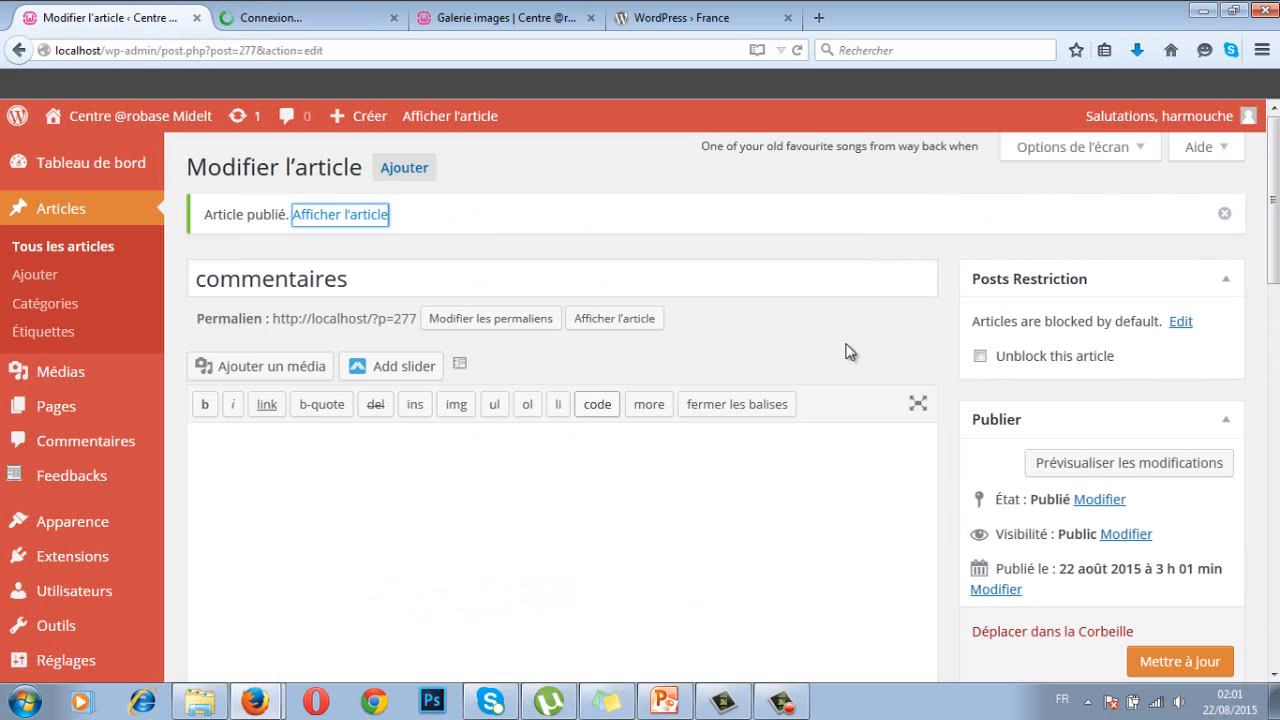
drag(1275, 178, 1275, 462)
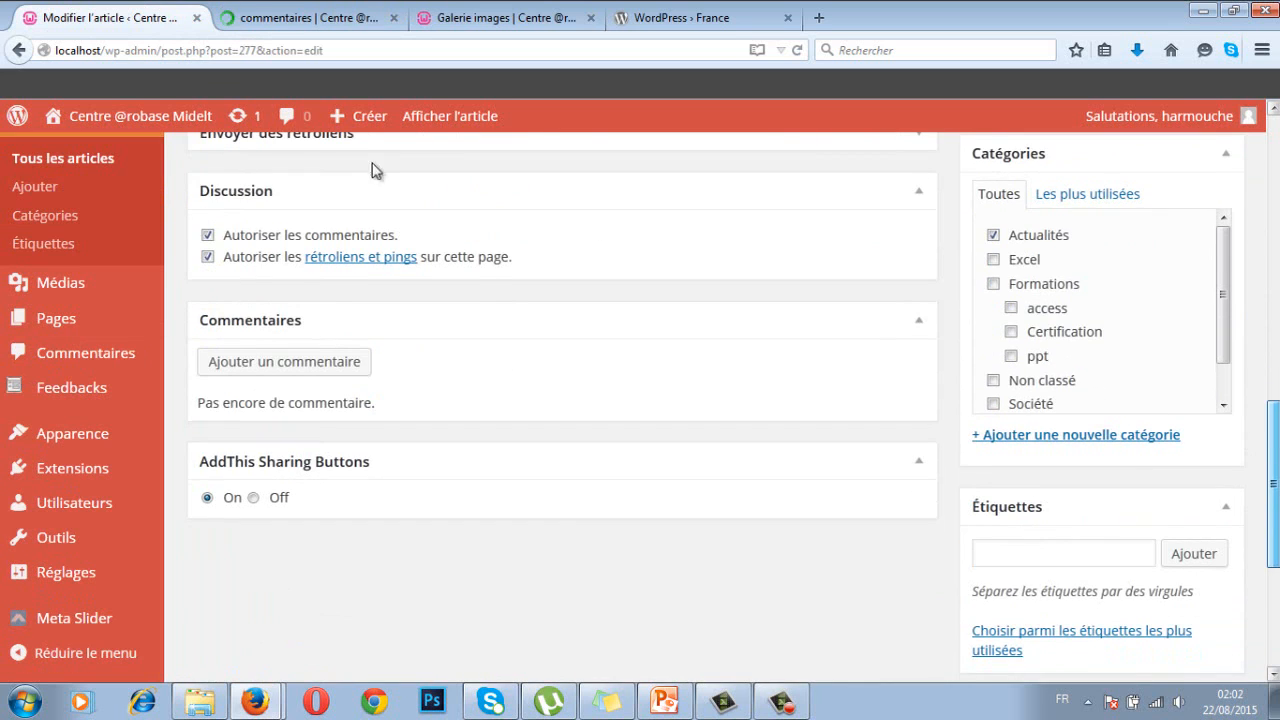
click(209, 245)
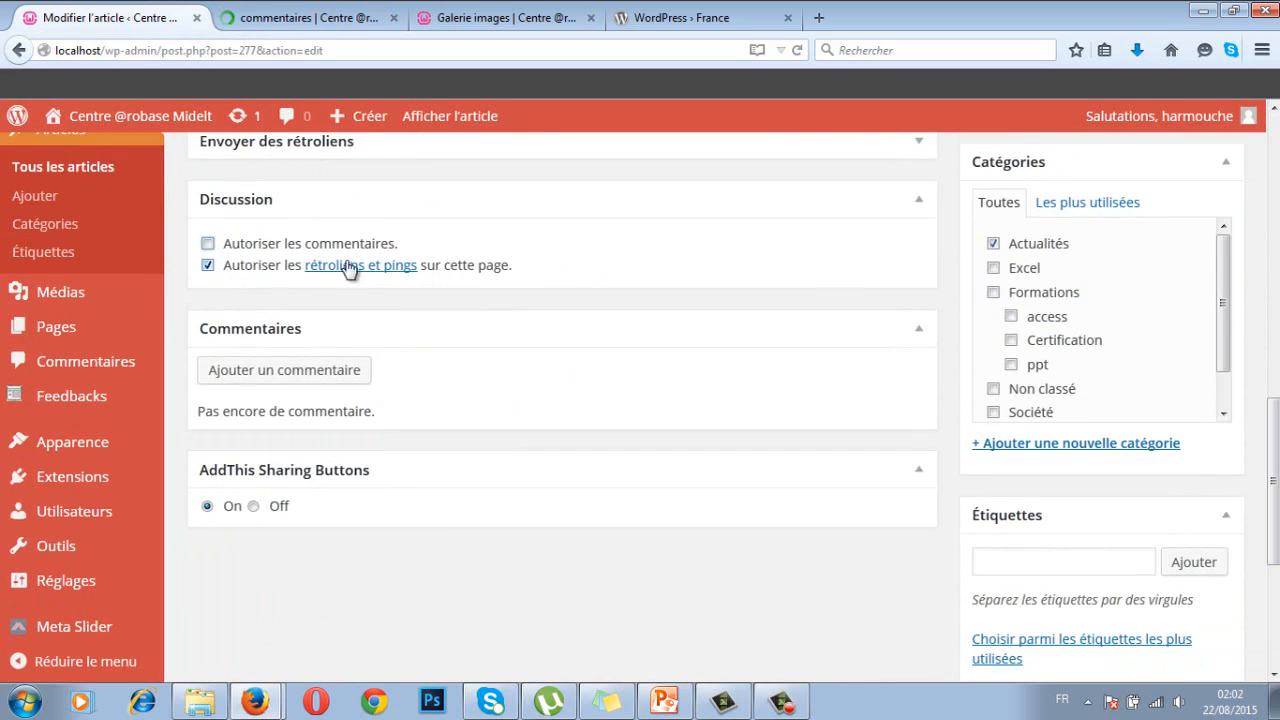
drag(1275, 436, 1275, 196)
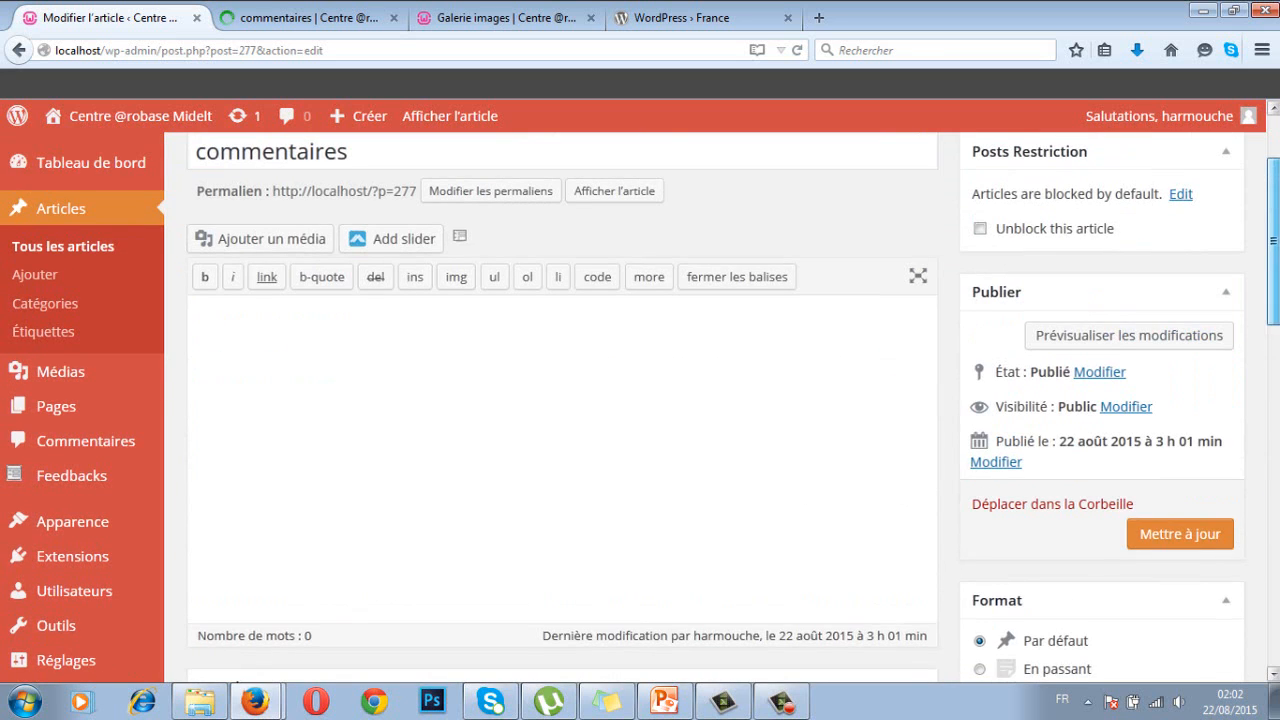
click(1197, 541)
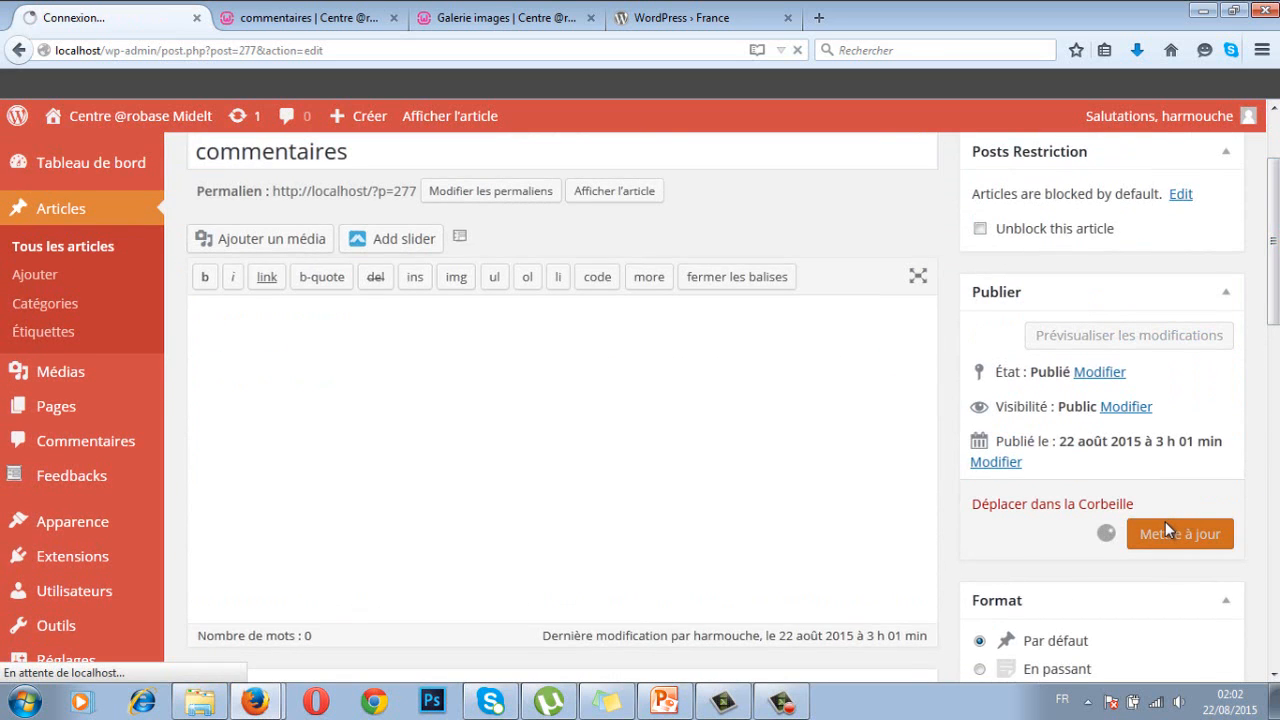
Step: Open the updated article in a new browser tab and check the comment area on the published "commentaires" page
middle_click(396, 220)
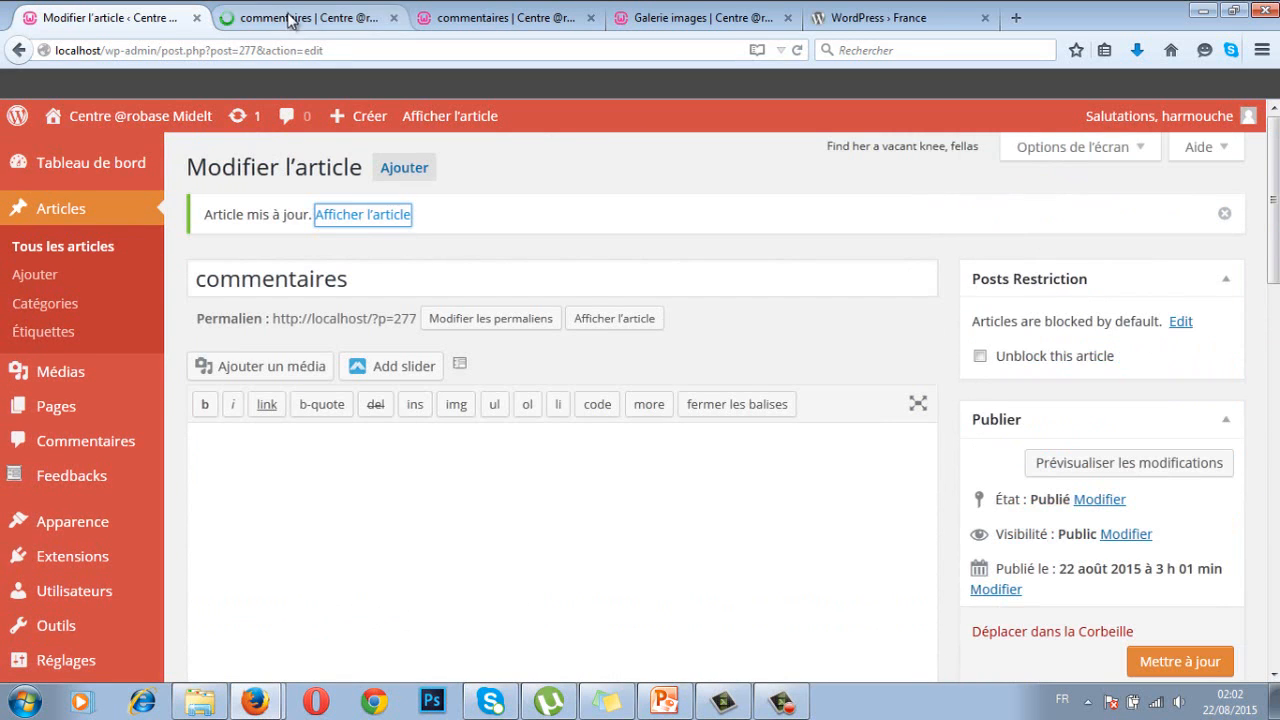
click(289, 19)
scroll(550, 400, down, 3)
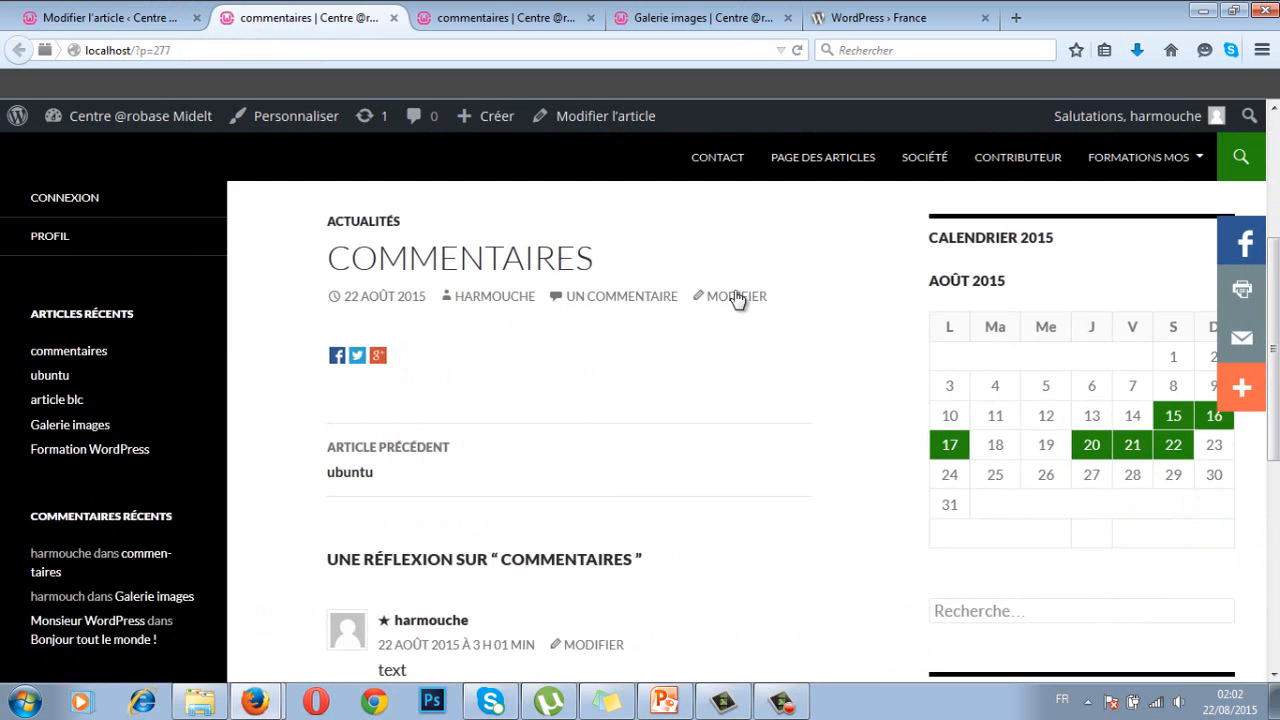
scroll(723, 438, up, 1)
scroll(723, 438, down, 2)
scroll(723, 438, down, 2)
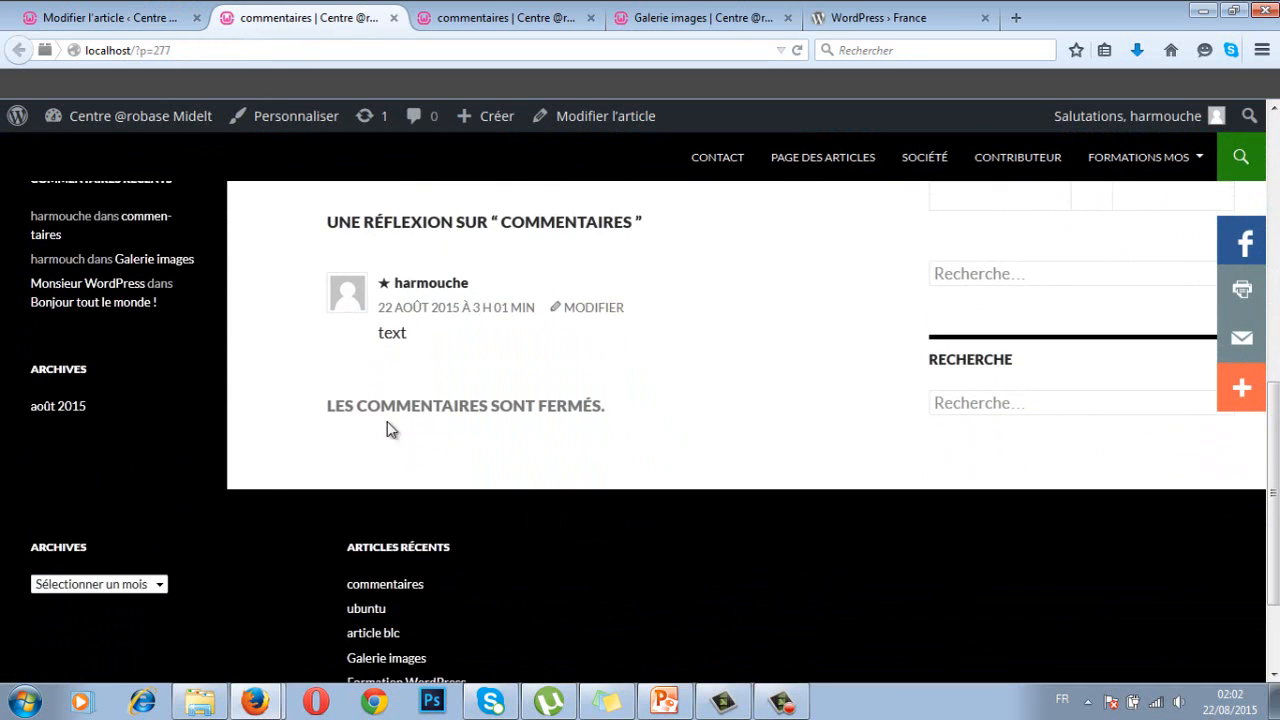
scroll(729, 446, up, 6)
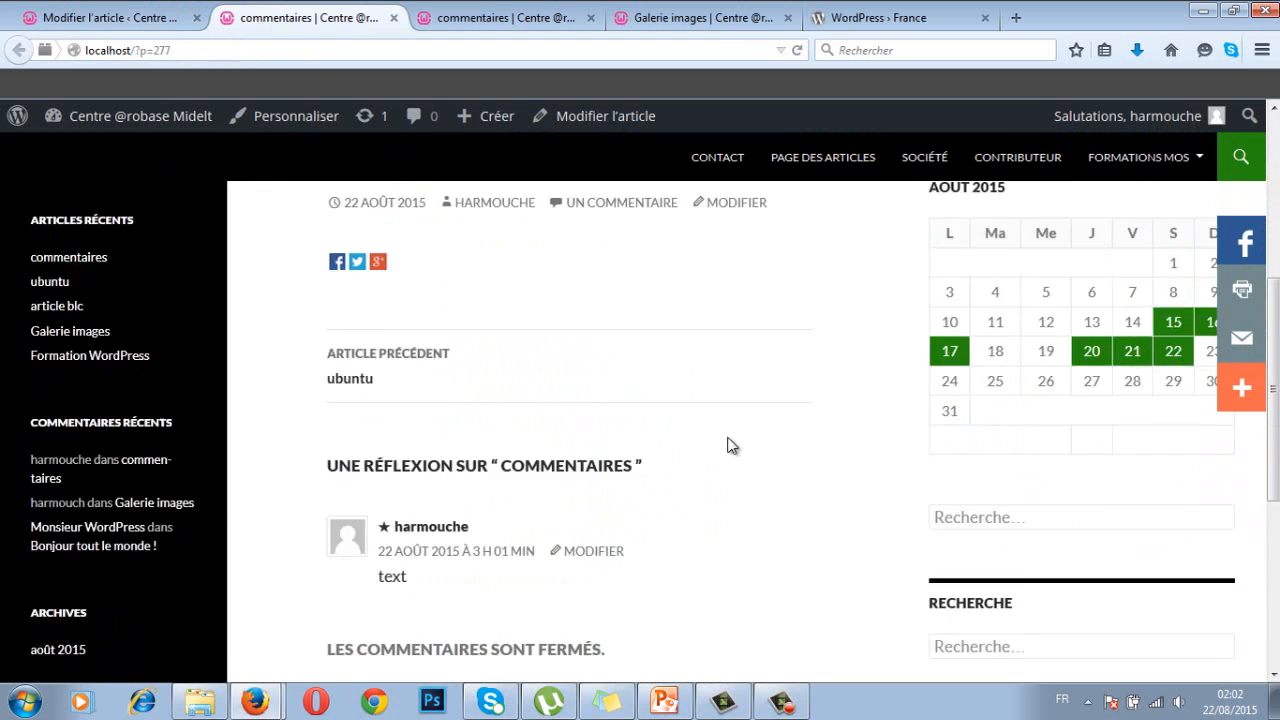
Step: Go back to the site administration and open the site-wide Discussion settings
click(141, 19)
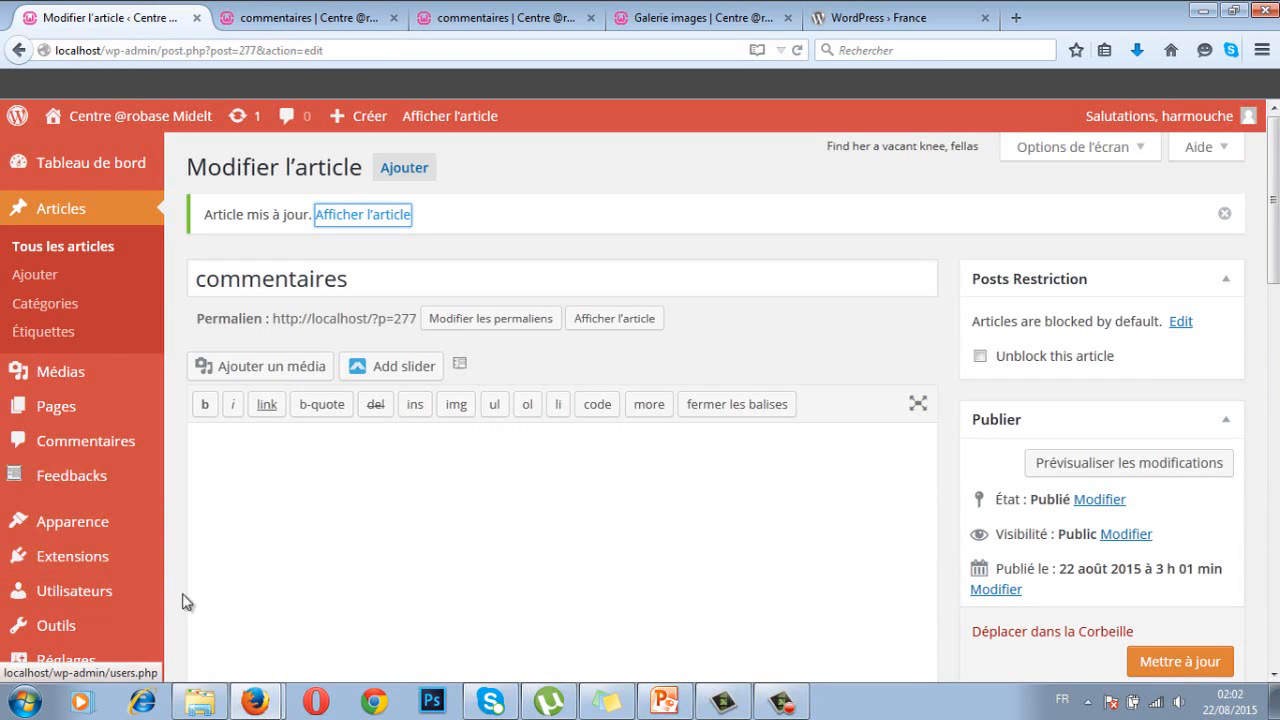
scroll(104, 571, down, 2)
mouse_move(72, 581)
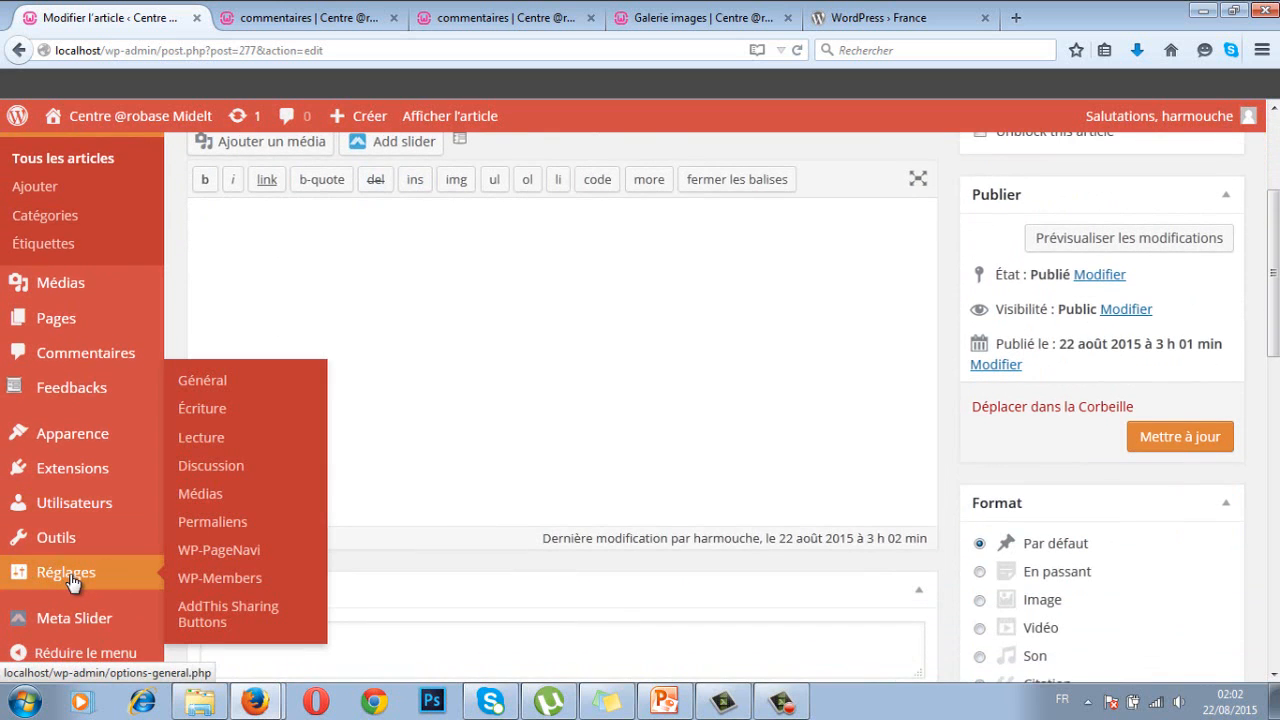
click(220, 468)
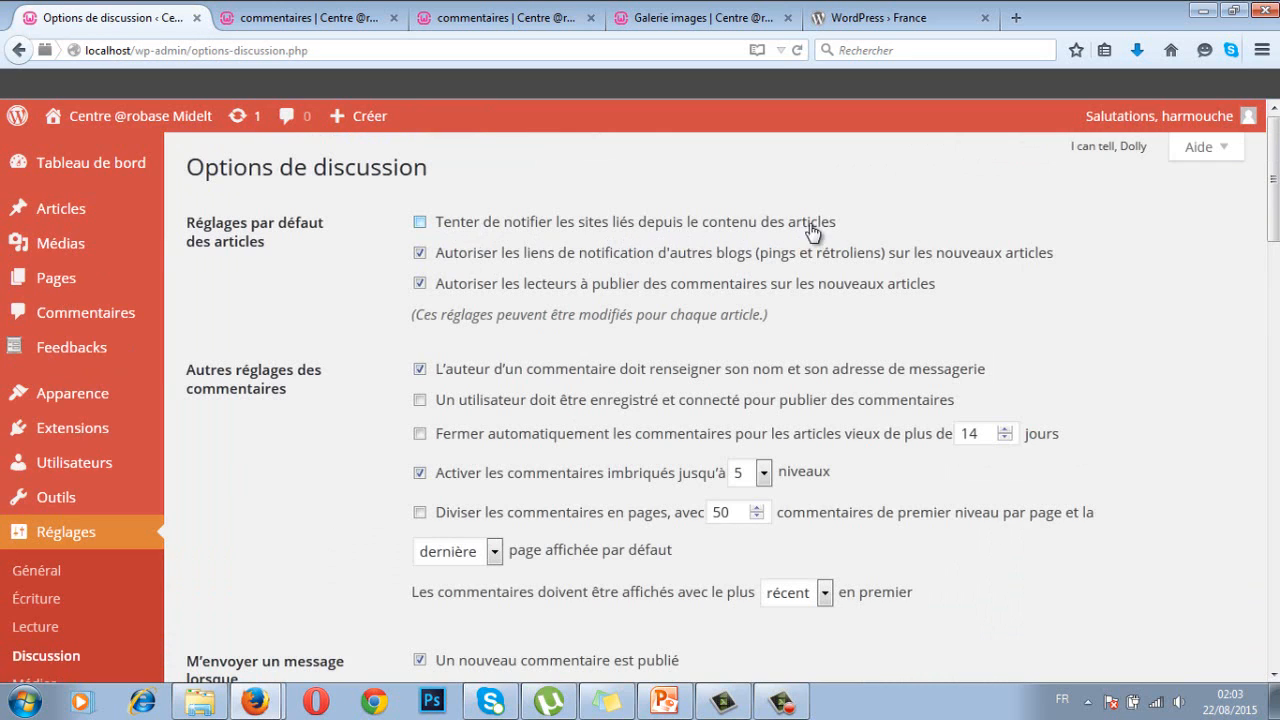
Step: Disallow pings and trackbacks on new articles and require users to be registered and logged in to comment
click(419, 254)
click(420, 400)
drag(1275, 210, 1278, 247)
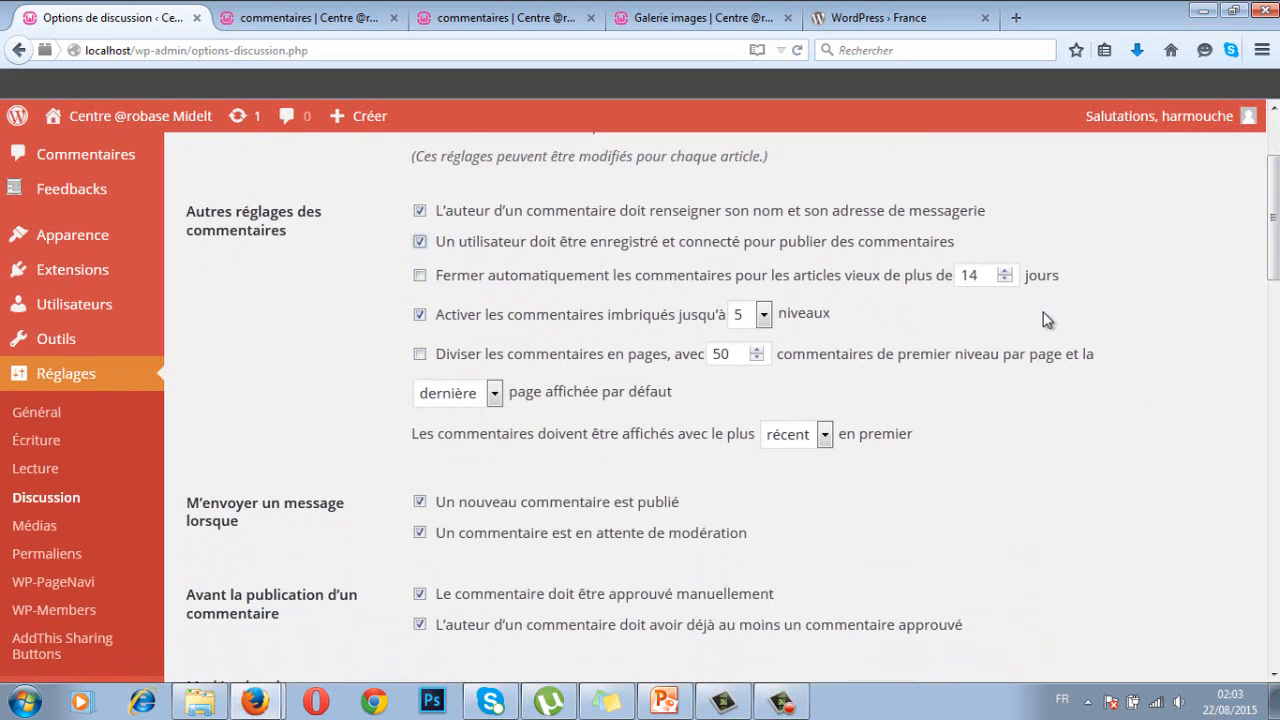
Step: Examine the notification, manual approval, moderation and blacklist settings for comments
scroll(897, 282, down, 4)
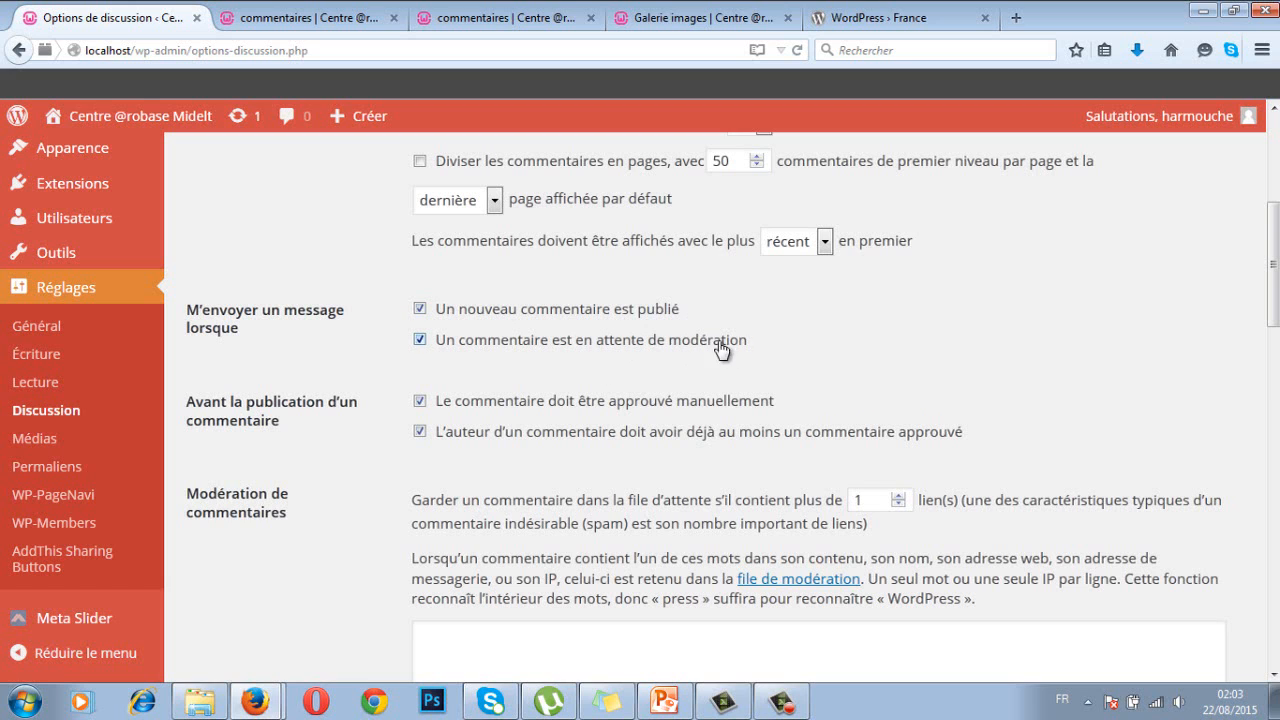
scroll(1270, 258, down, 3)
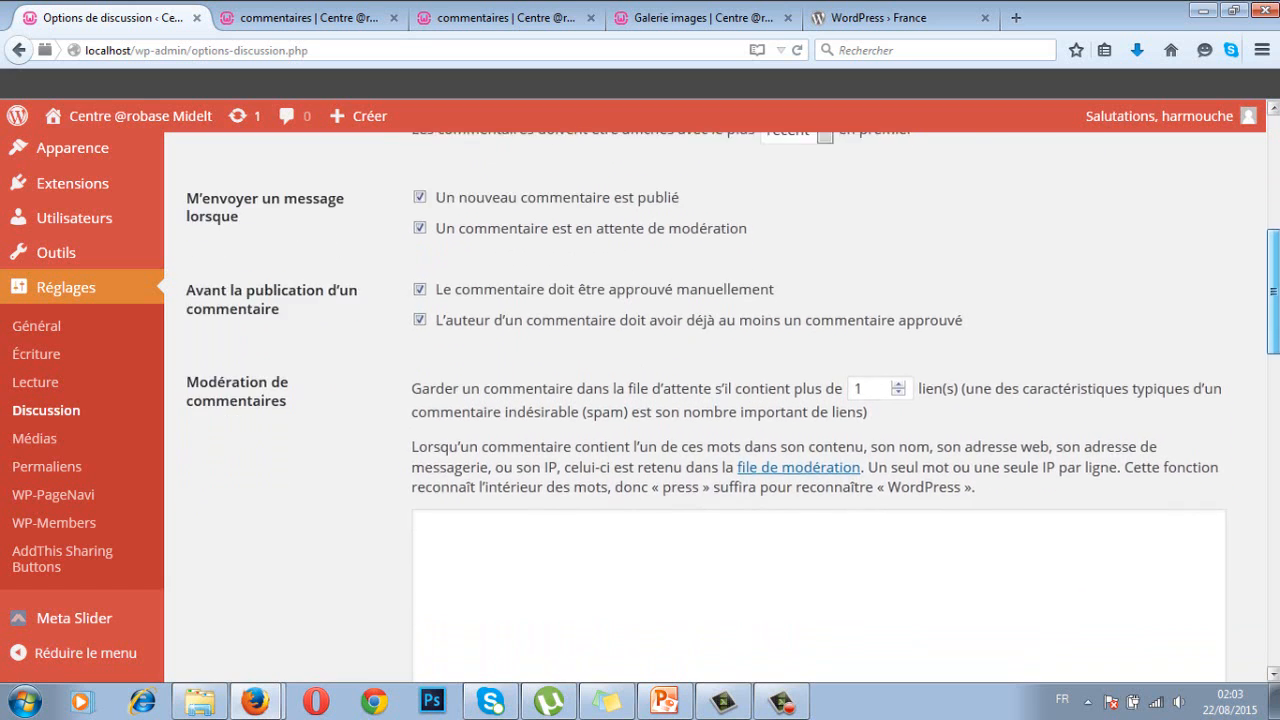
click(598, 527)
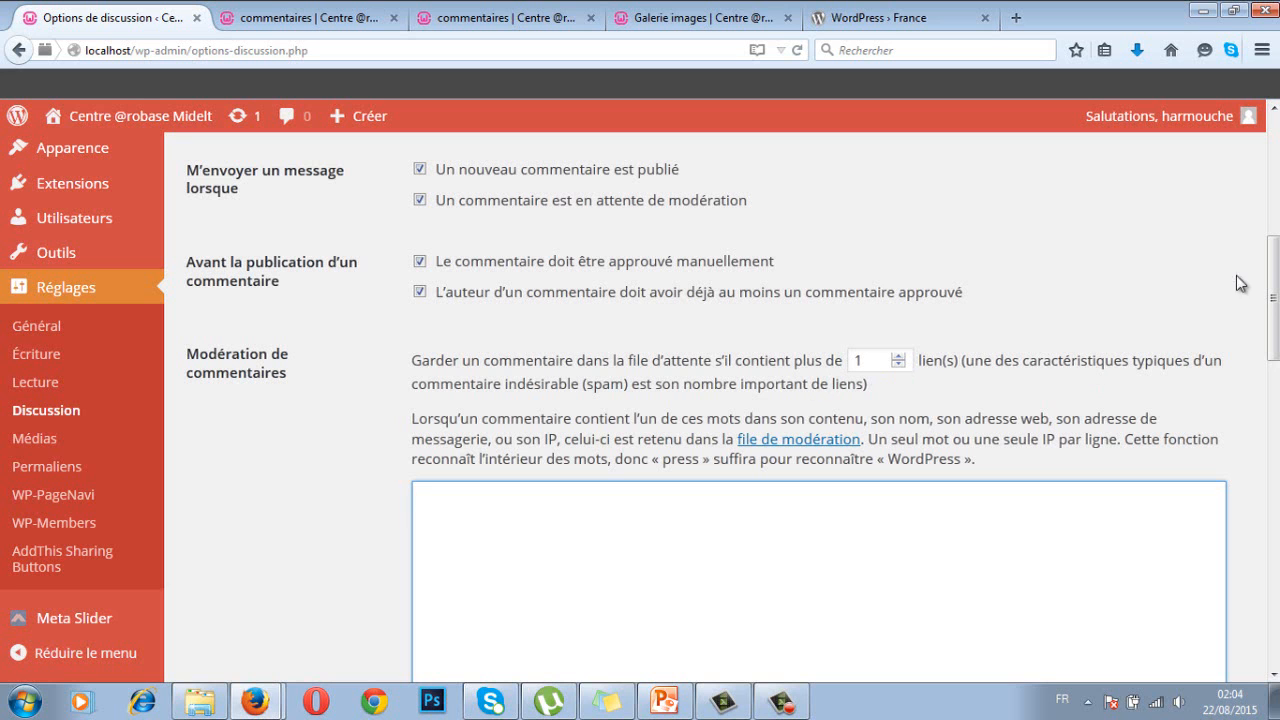
scroll(1272, 300, down, 3)
scroll(1246, 361, down, 6)
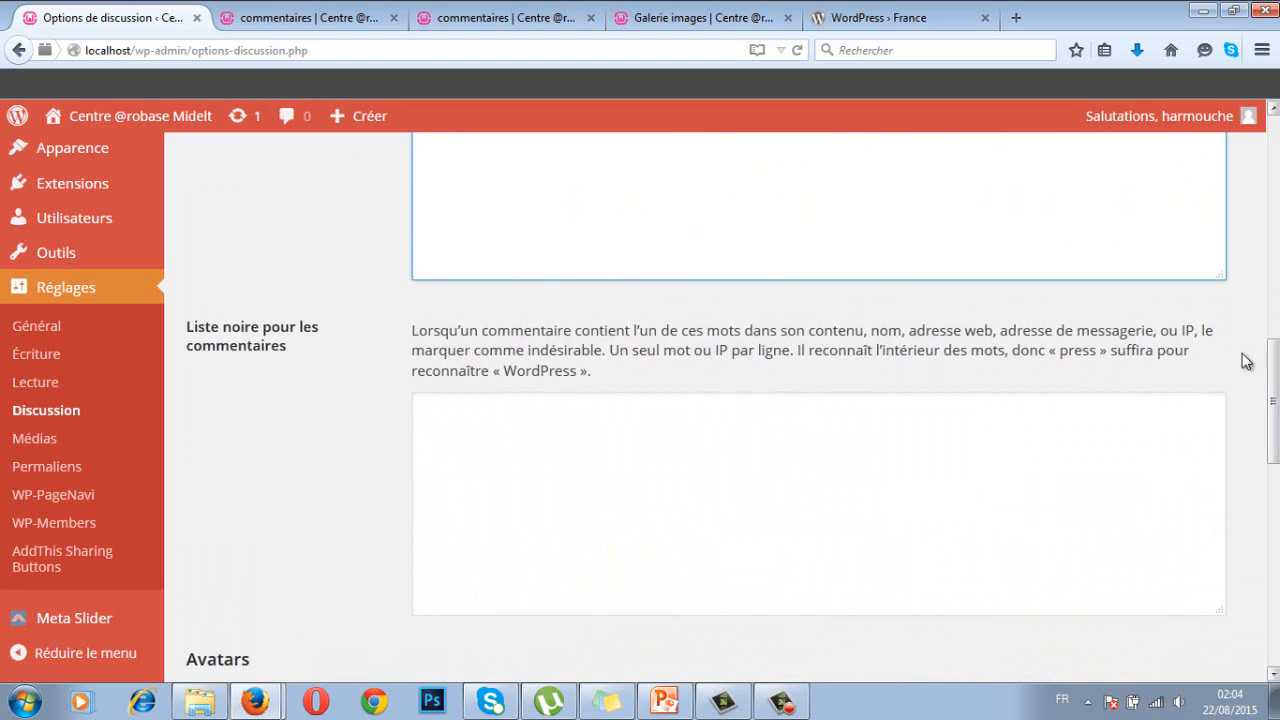
click(614, 452)
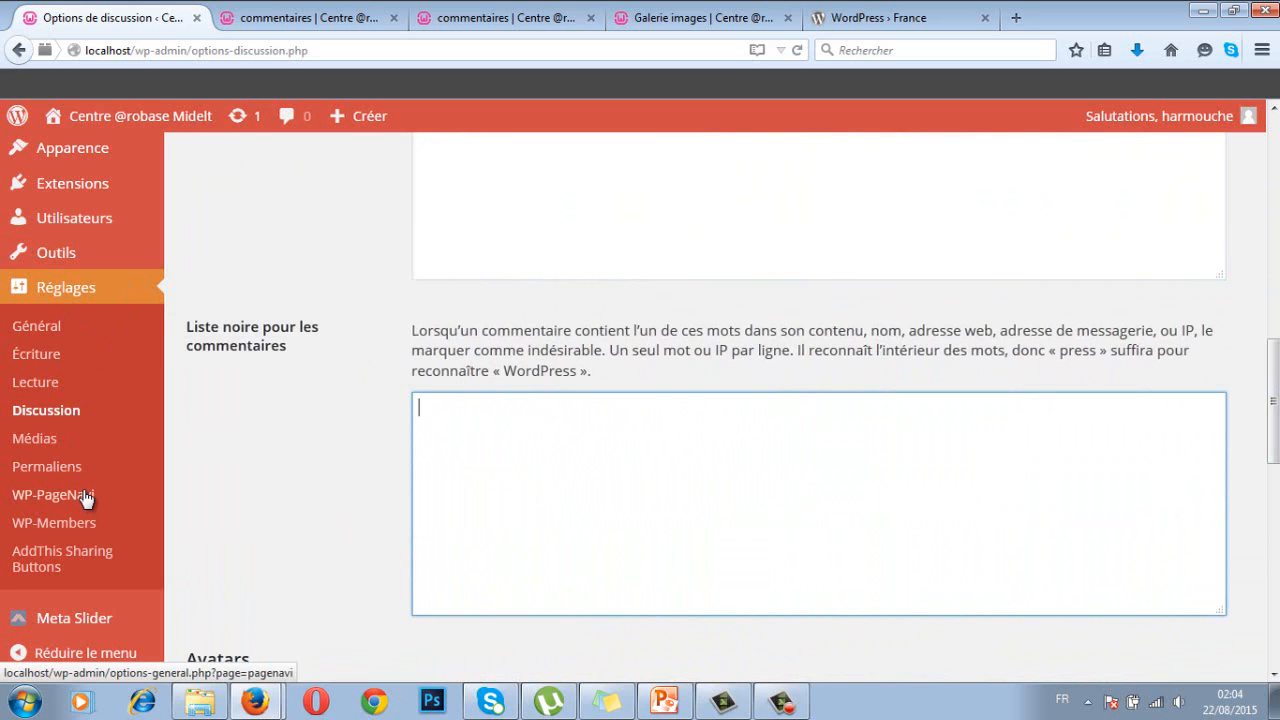
Step: Revisit the site's comments list and open the list of installed extensions
scroll(94, 440, up, 4)
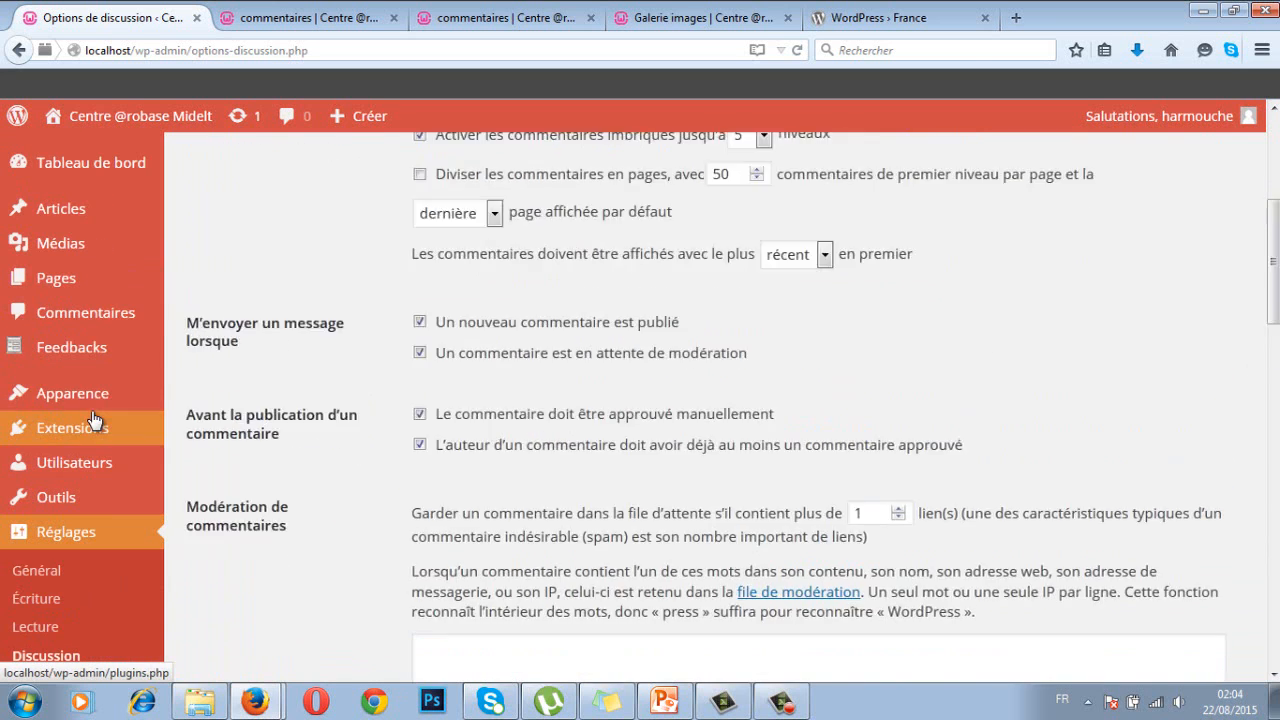
click(93, 316)
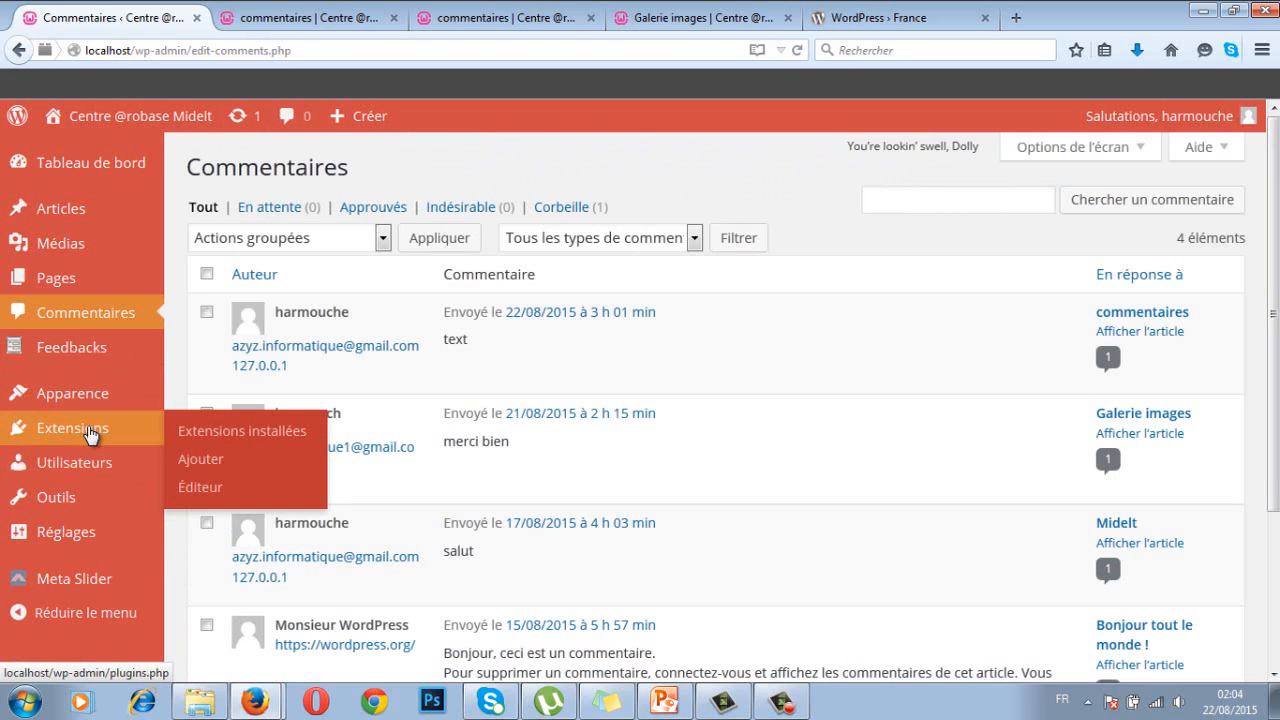
click(91, 434)
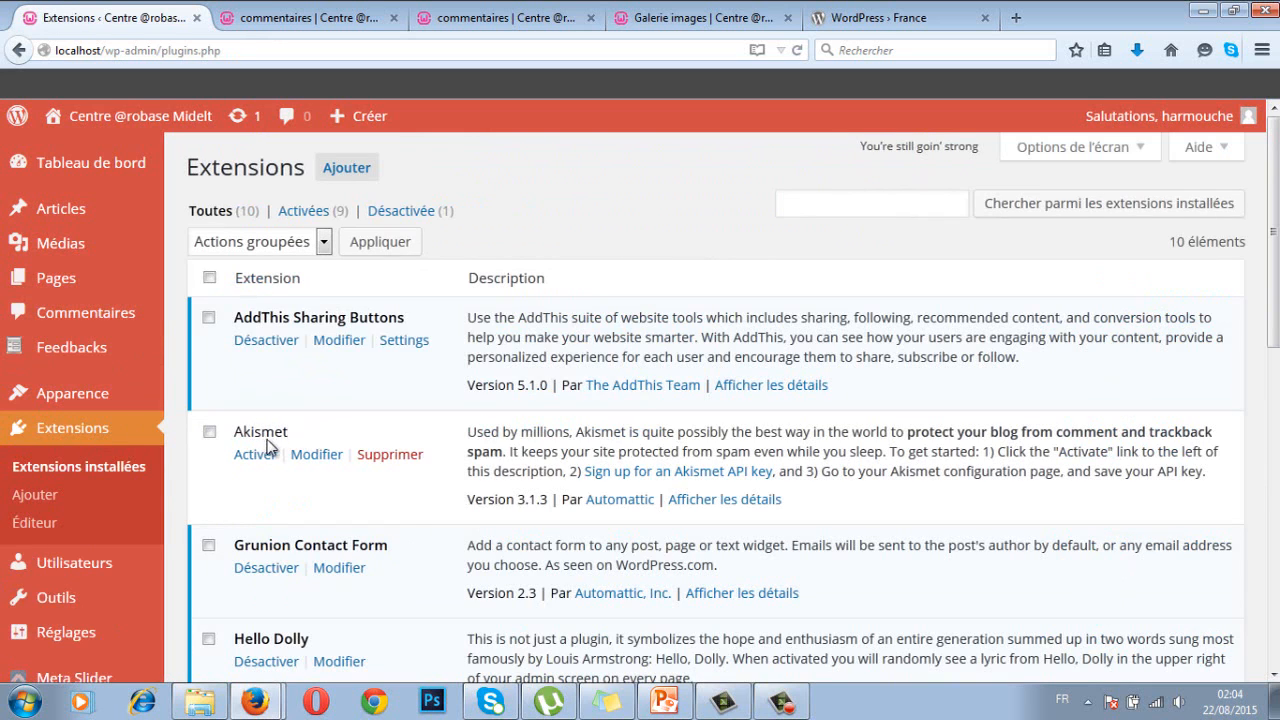
Step: Activate the Akismet anti-spam extension and review its setup instructions in the extensions list
click(255, 454)
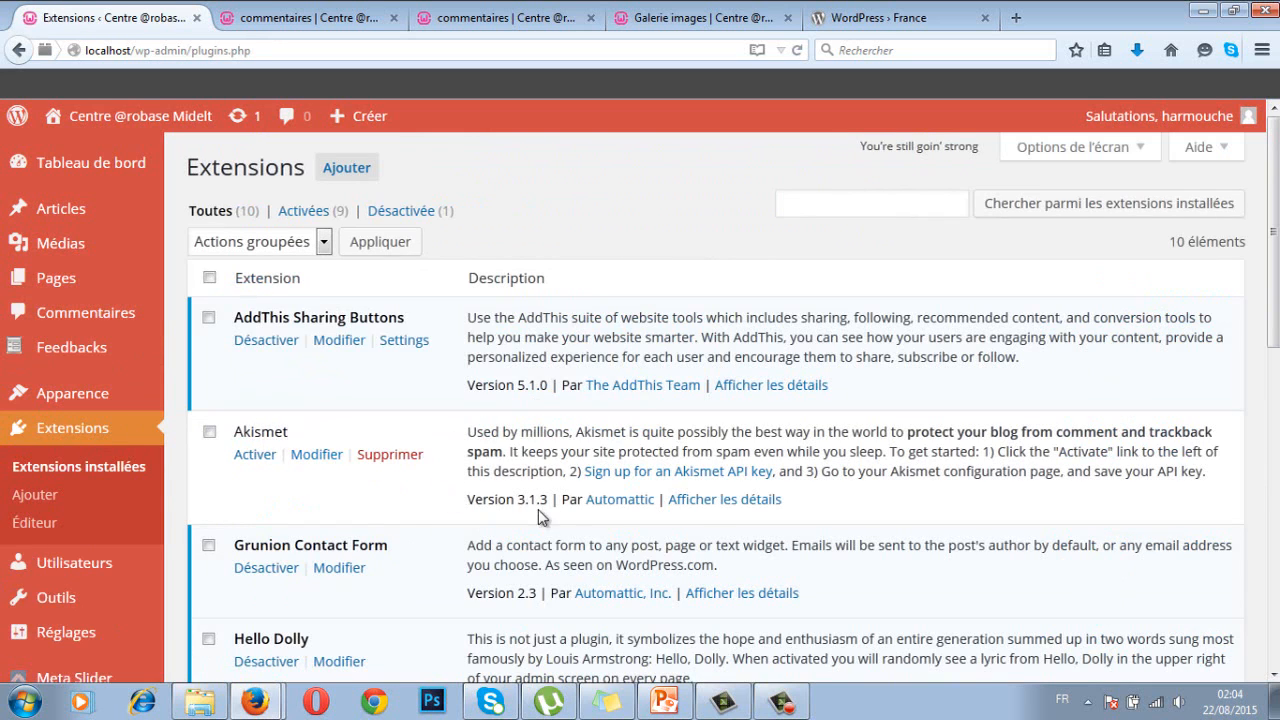
click(253, 455)
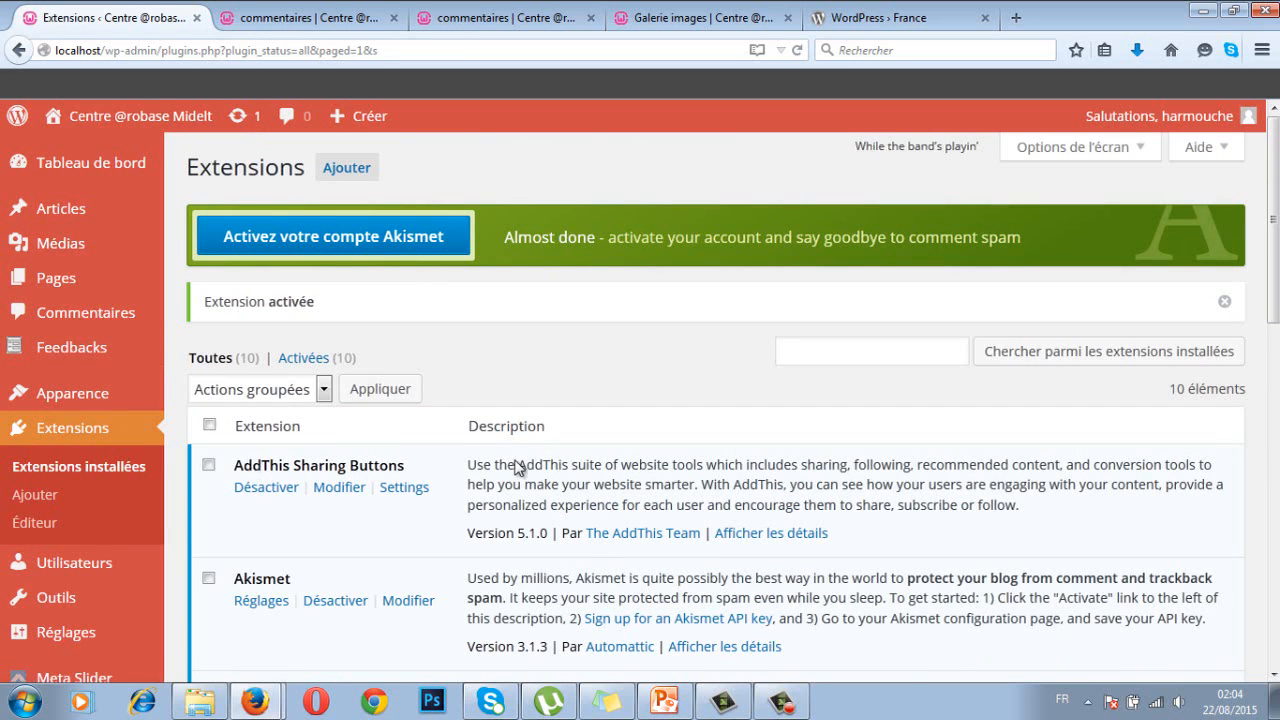
scroll(535, 455, down, 1)
scroll(535, 455, down, 3)
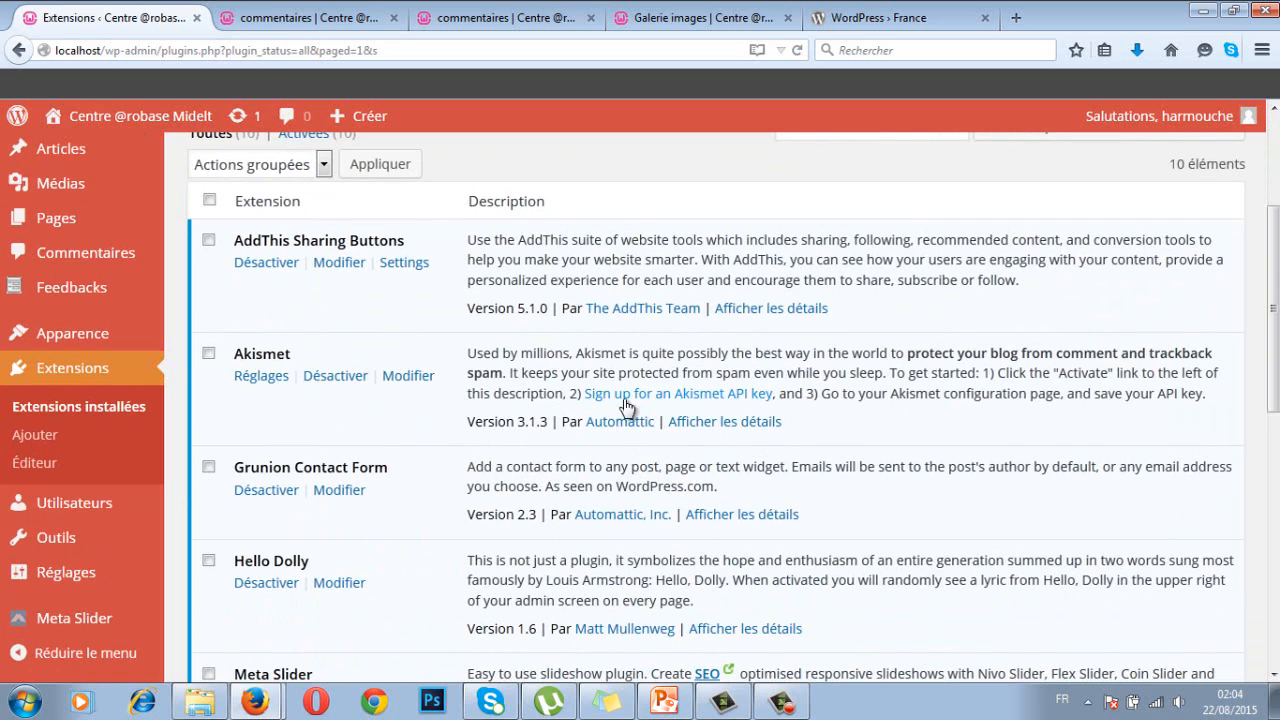